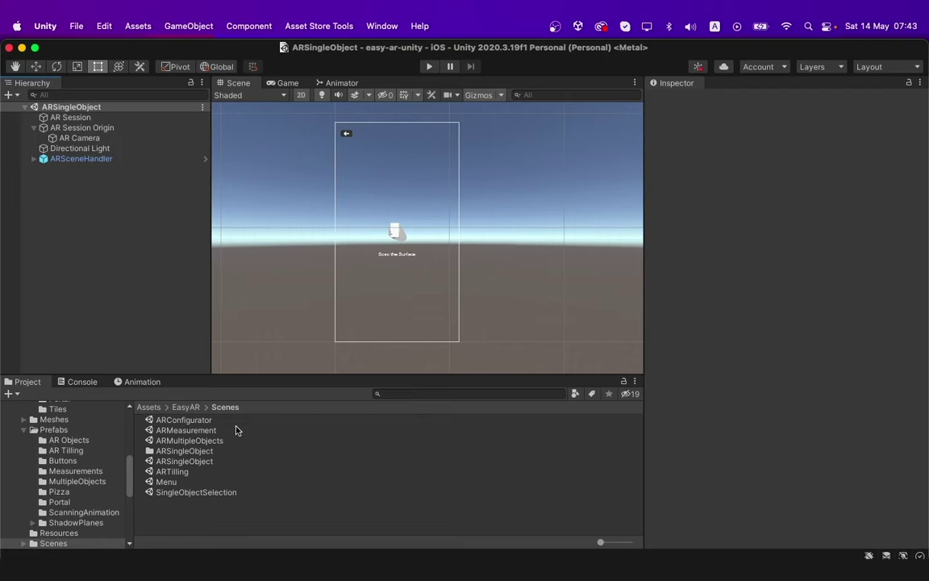
- Open the ARSingleObject scene and add the AR Occlussion Quality Controller component to AR Camera under AR Session Origin
click(198, 467)
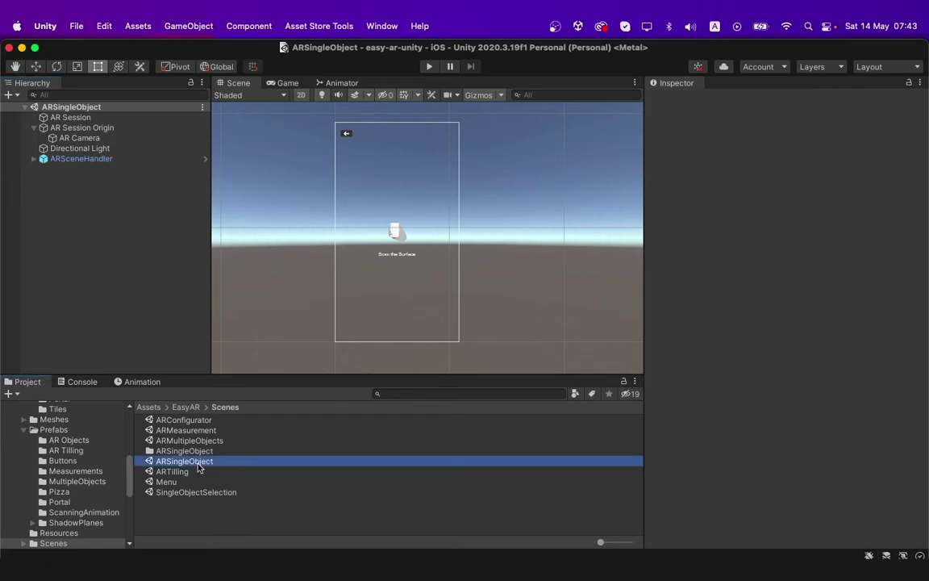
click(113, 232)
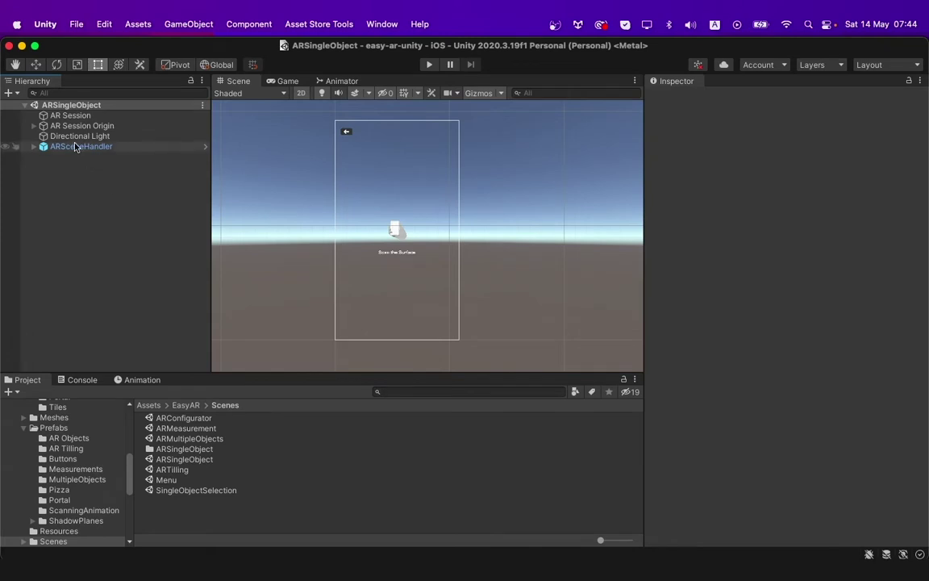
click(33, 126)
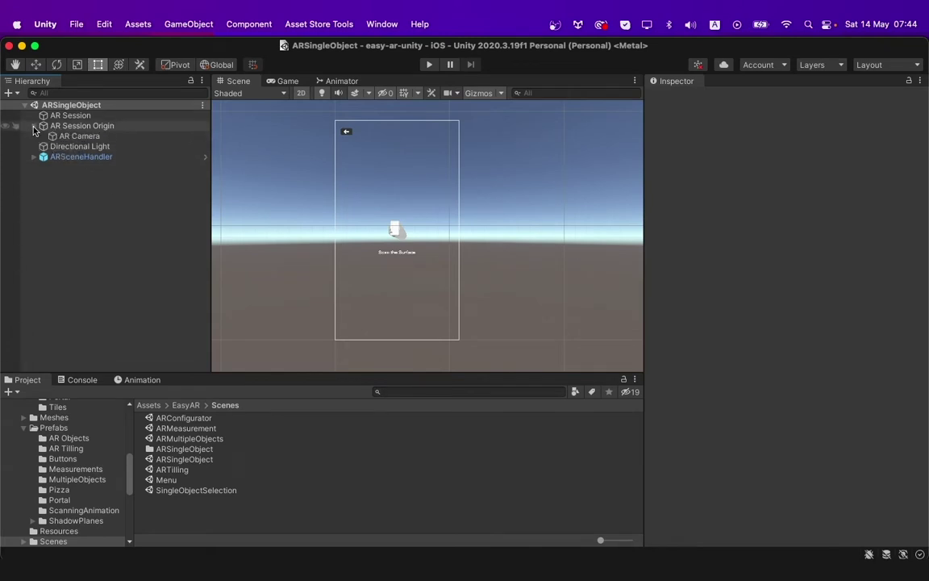
click(104, 138)
scroll(692, 250, down, 10)
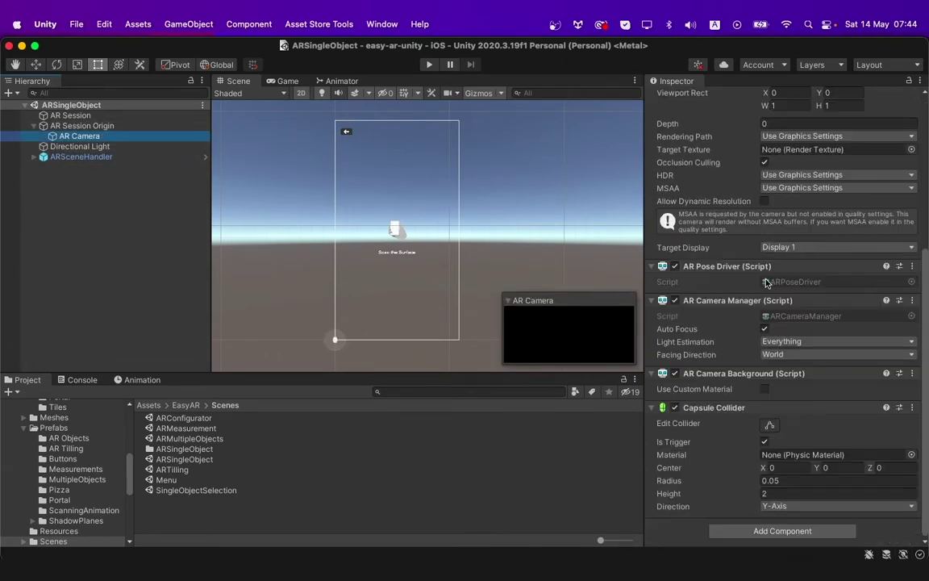
click(782, 530)
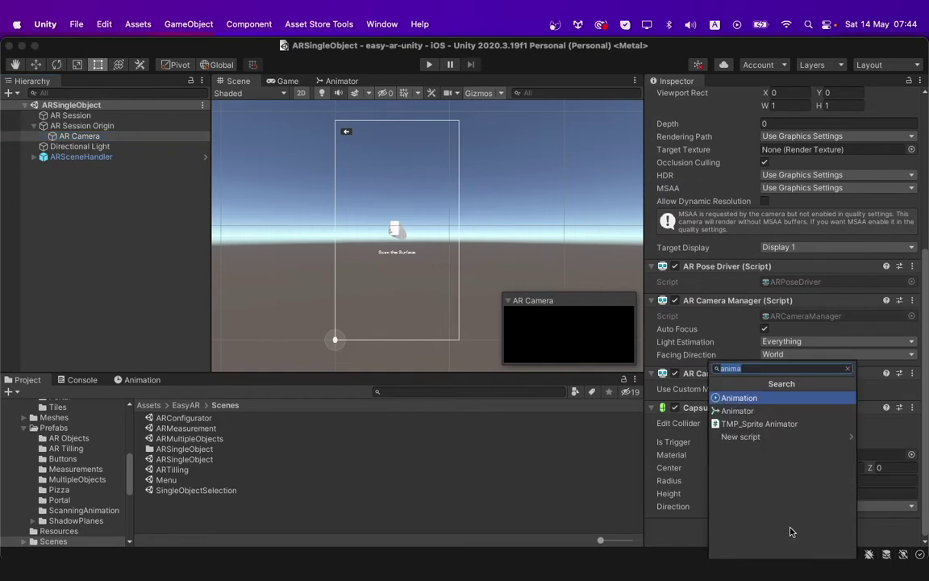
text(ar)
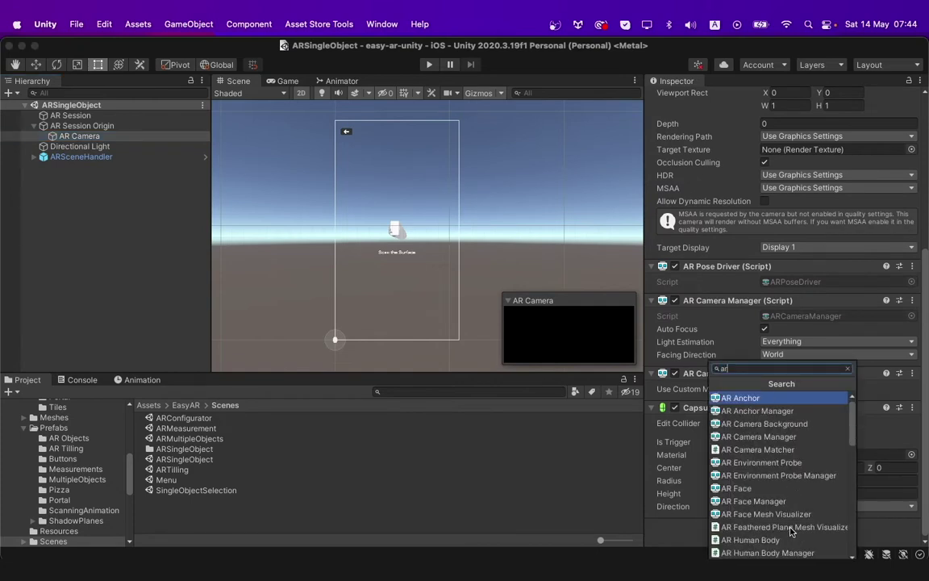
text( occ)
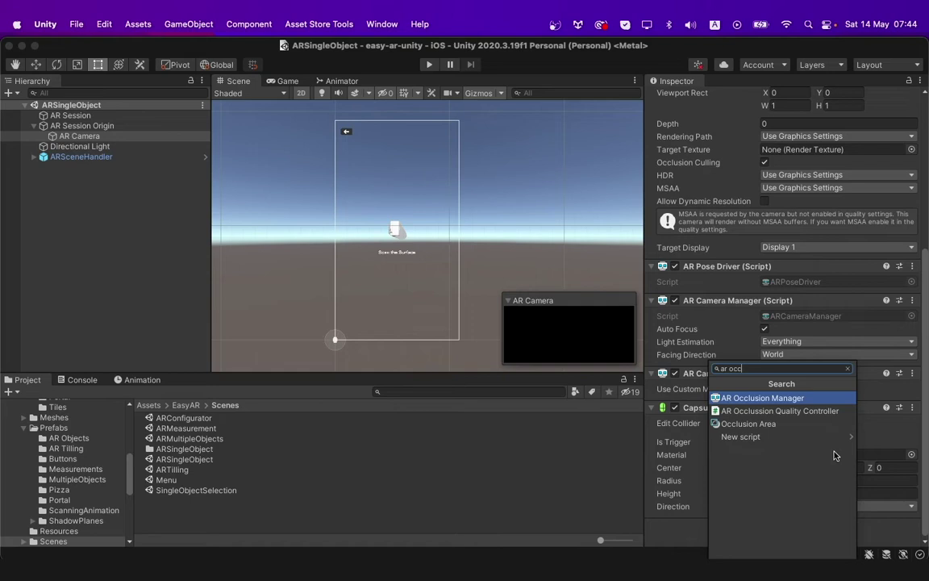
click(821, 416)
- Review the Environment Depth Mode options of the AR Occlusion Manager and the panel fields of the AR Occlussion Quality Controller
scroll(818, 410, down, 4)
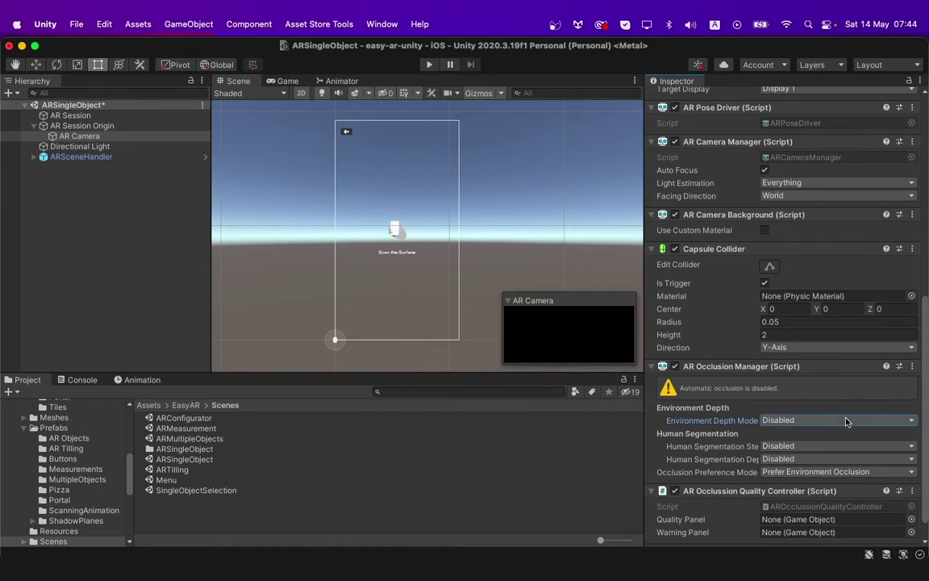
click(846, 422)
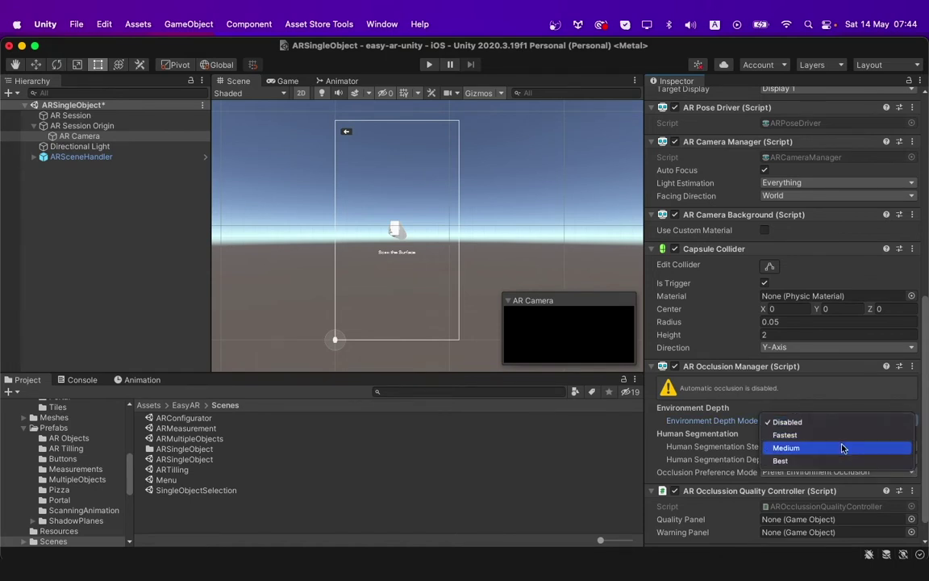
click(847, 418)
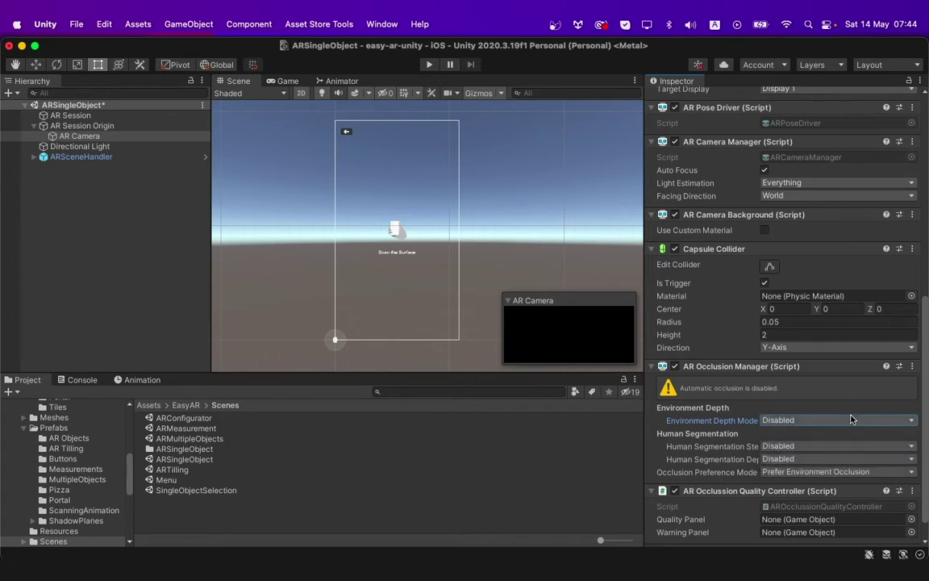
scroll(831, 480, down, 1)
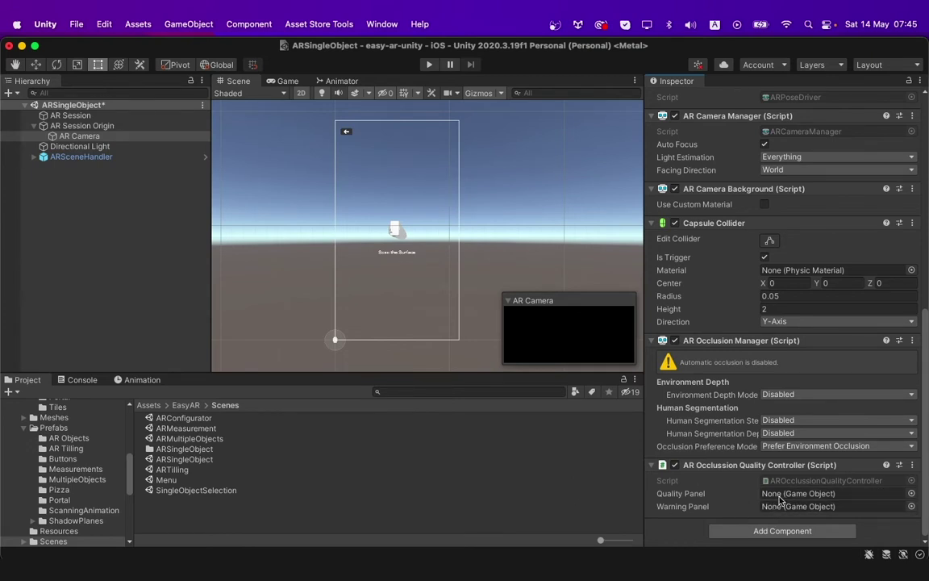
- Add a UI Canvas at the root of the ARSingleObject scene, keeping its default name
click(93, 223)
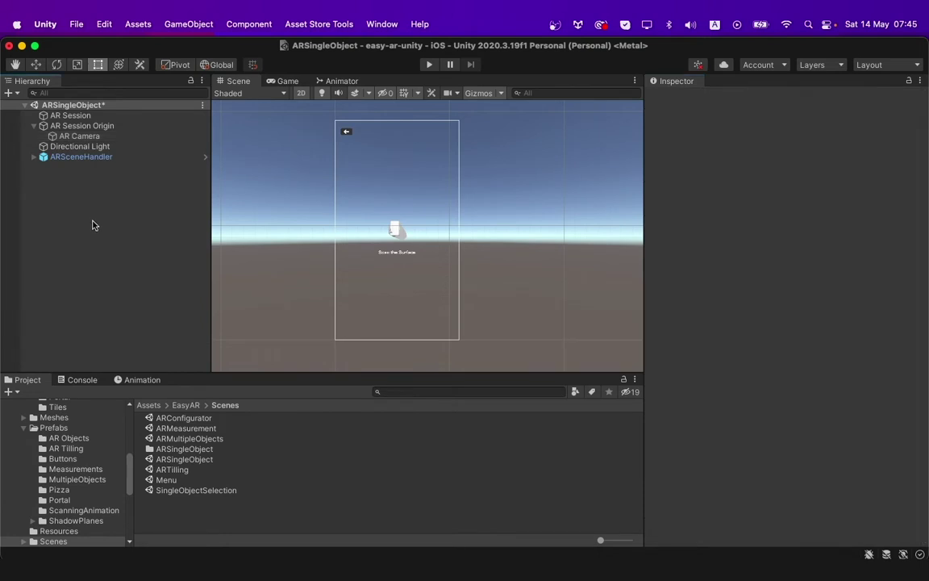
right_click(91, 216)
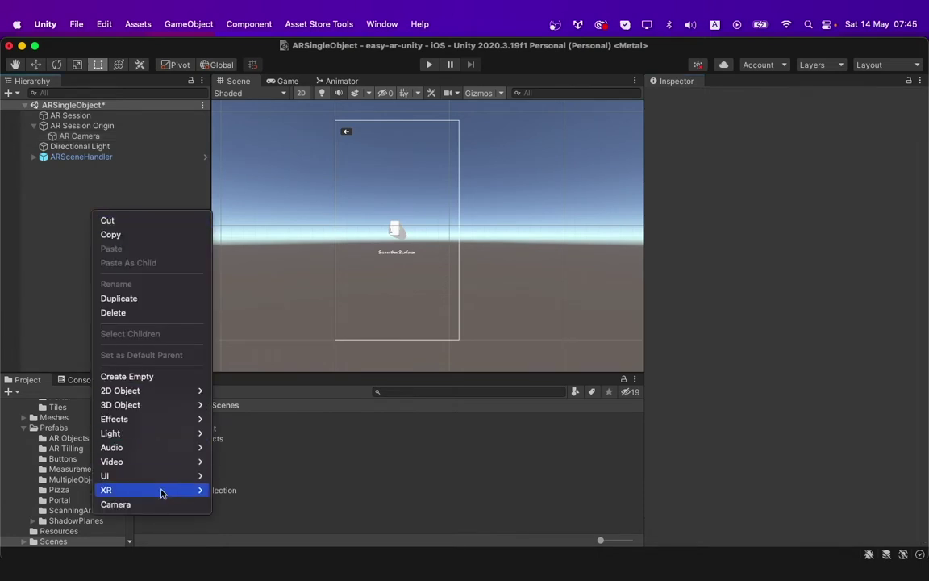
mouse_move(162, 480)
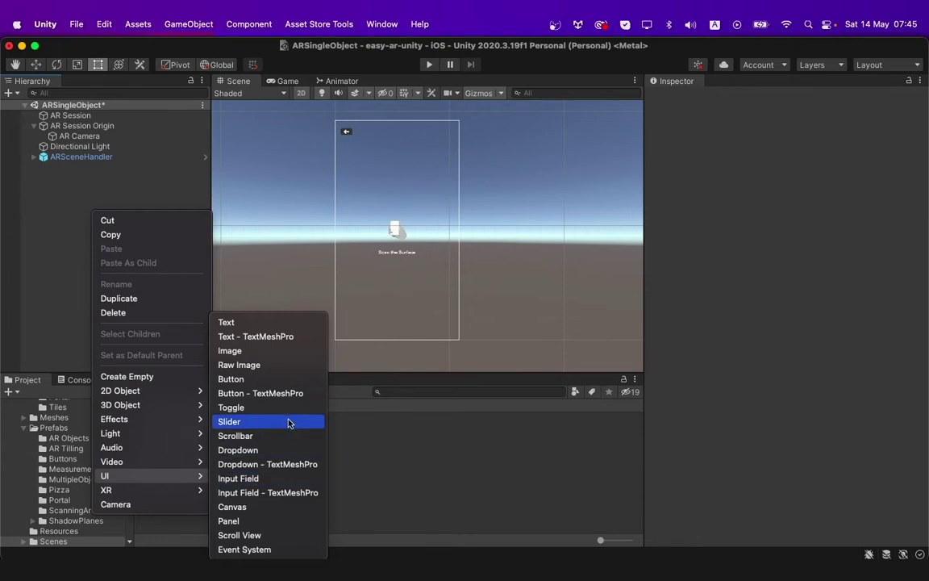
click(263, 506)
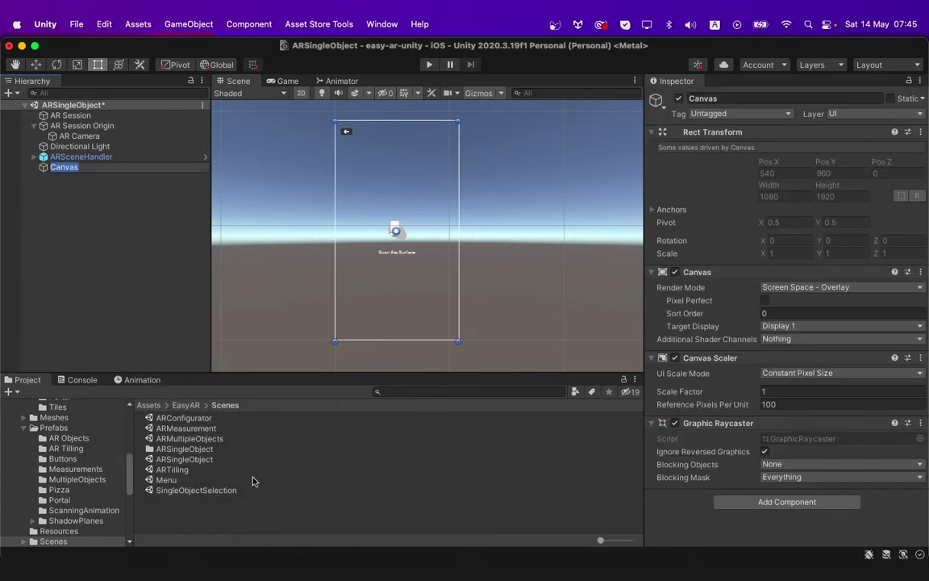
click(95, 213)
- Add a UI Panel as a child of the Canvas and deactivate it
click(58, 167)
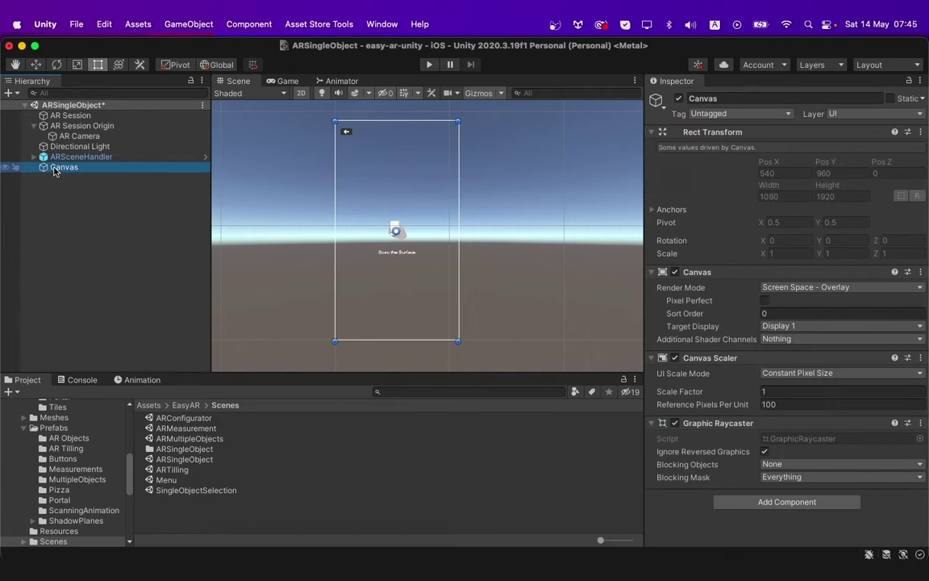
right_click(58, 167)
mouse_move(149, 444)
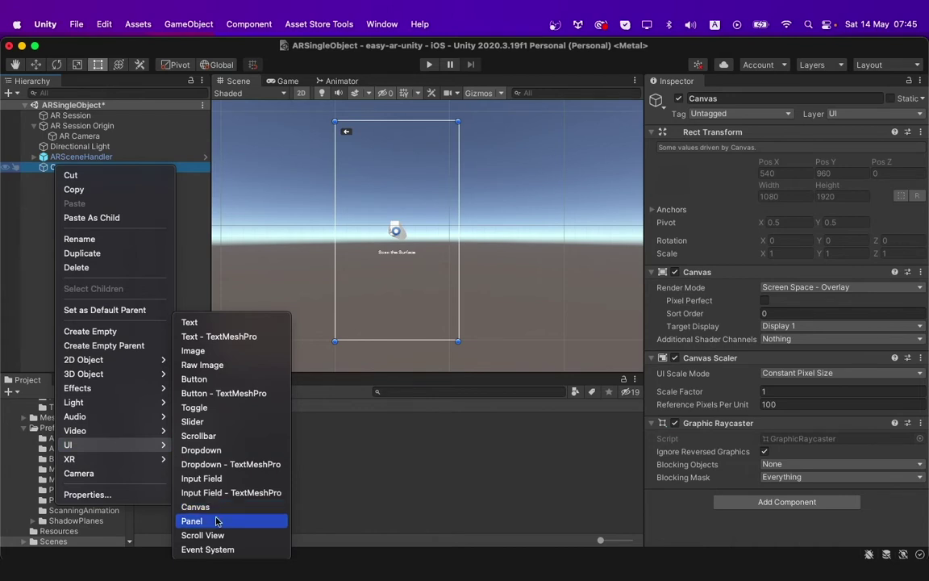
click(243, 521)
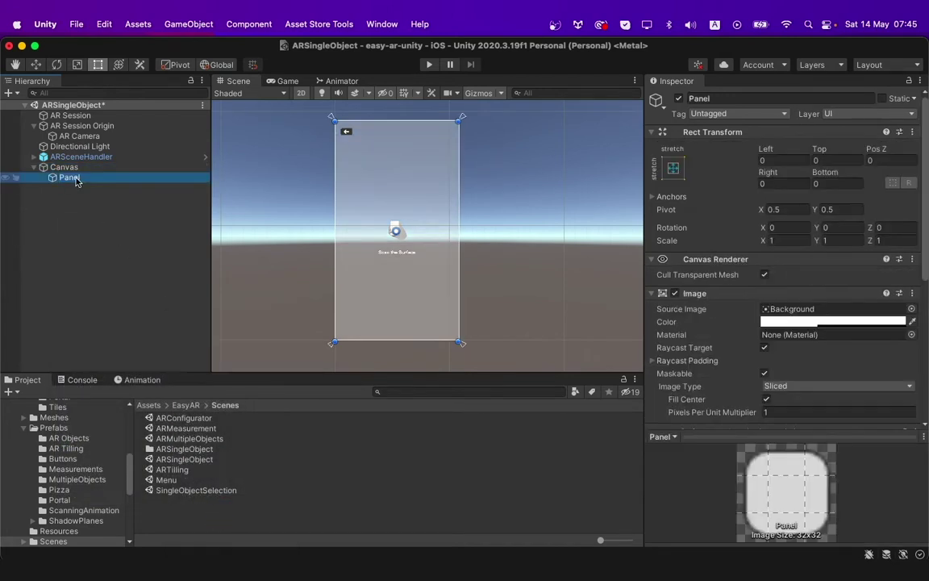
click(678, 97)
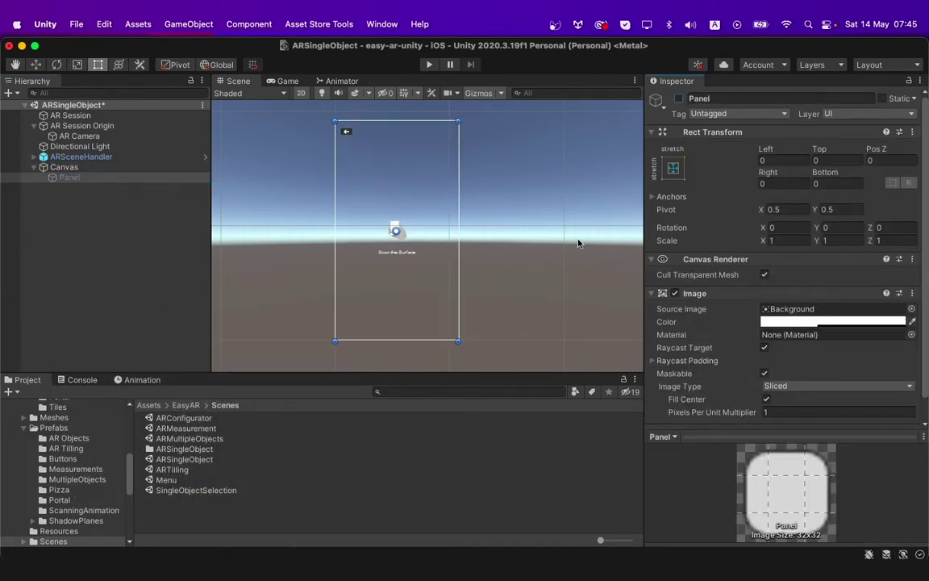
- Search the project for "qu", add the Quality Panel prefab as a child of the Canvas, and frame it in the scene
click(419, 391)
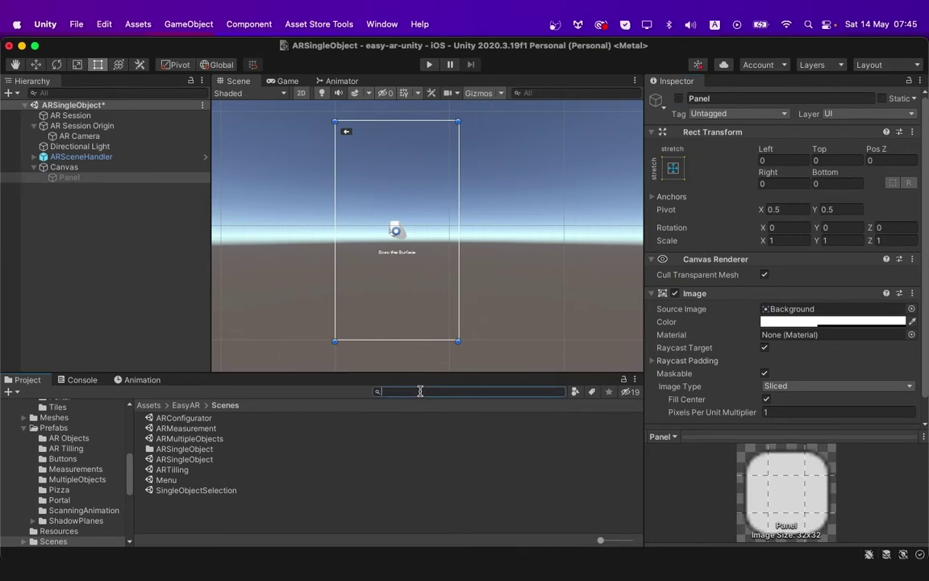
text(qu)
click(182, 429)
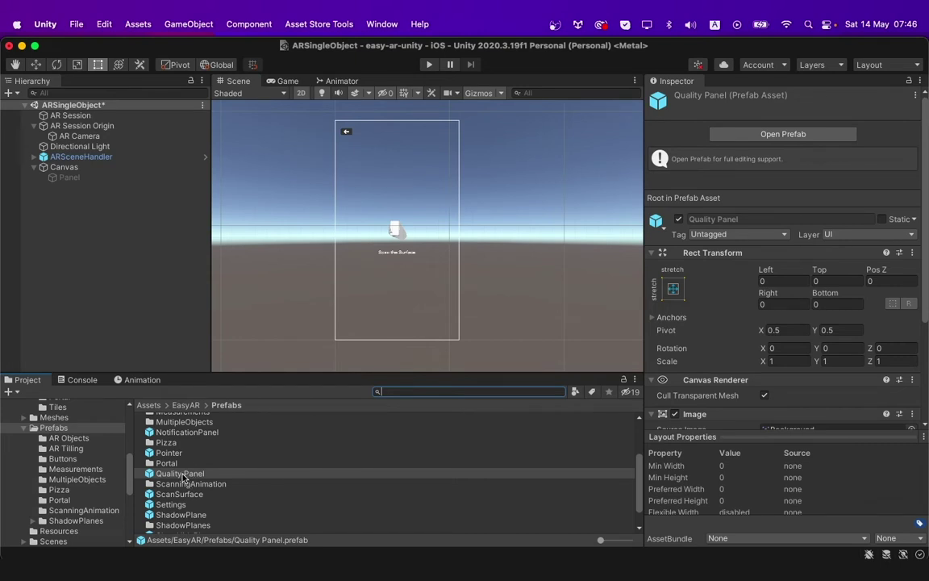
drag(183, 477, 73, 168)
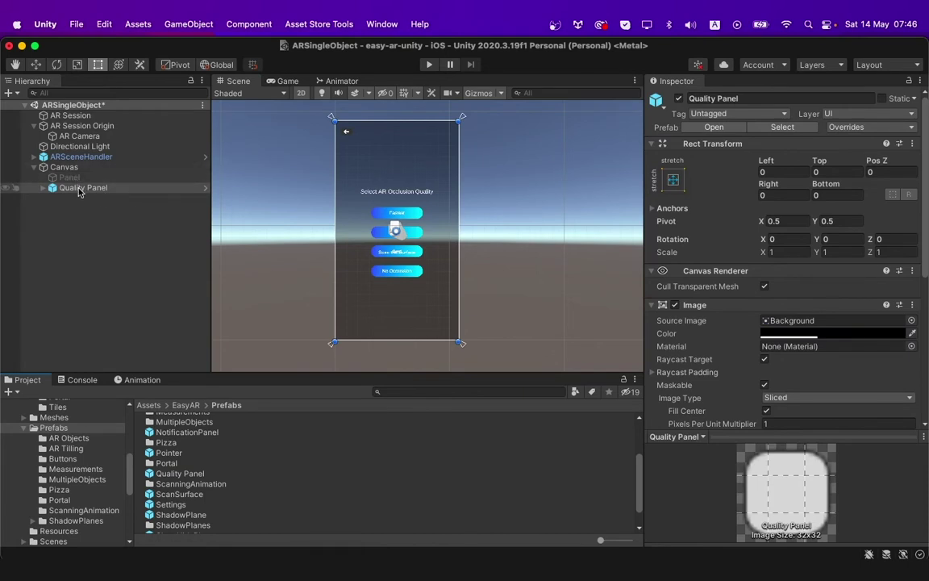
double_click(83, 188)
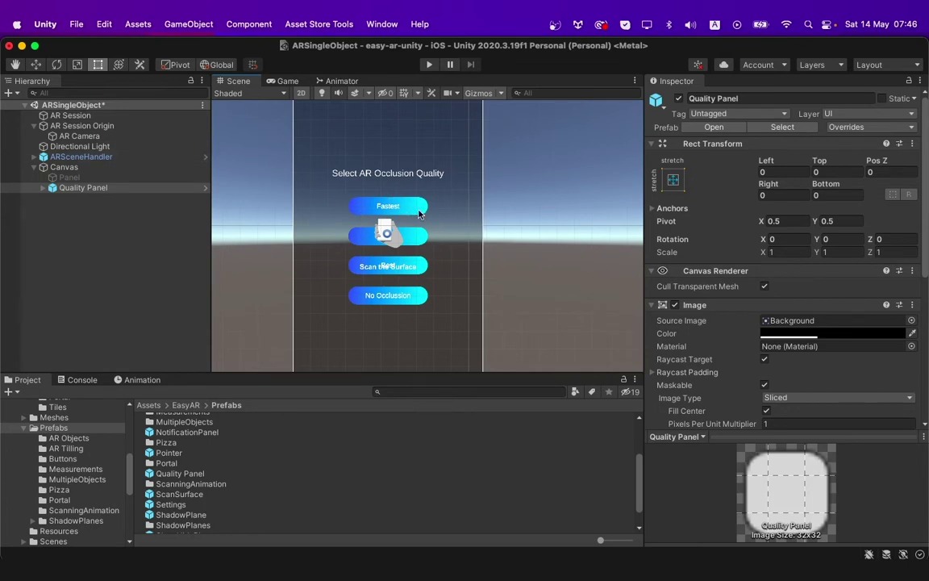
double_click(92, 178)
click(89, 187)
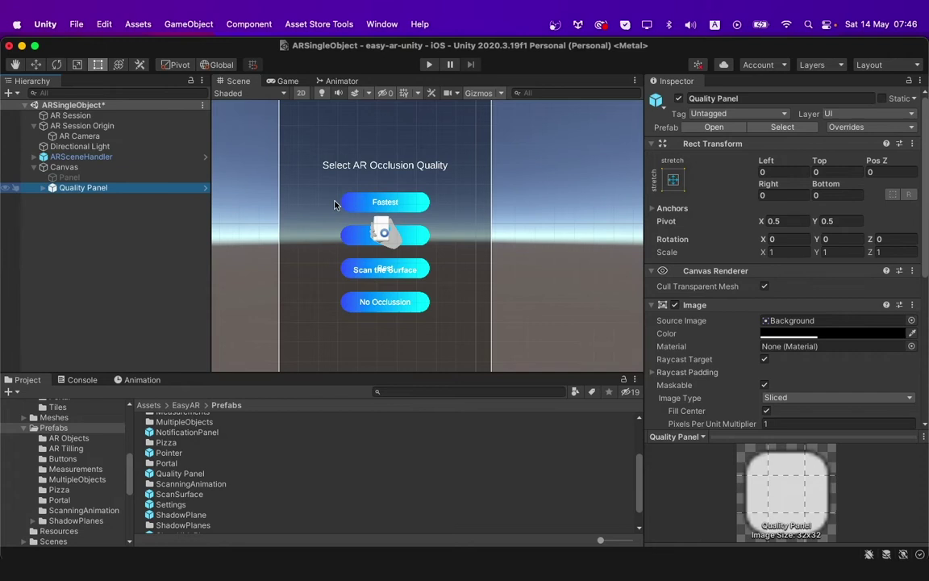
- Deactivate the Quality Panel and reactivate the plain Panel in the Canvas
click(679, 99)
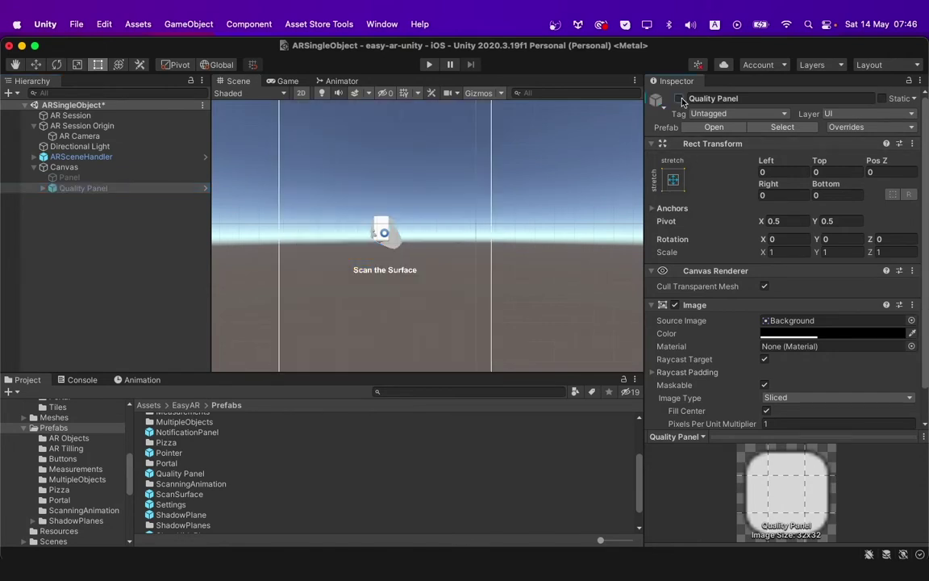
click(117, 179)
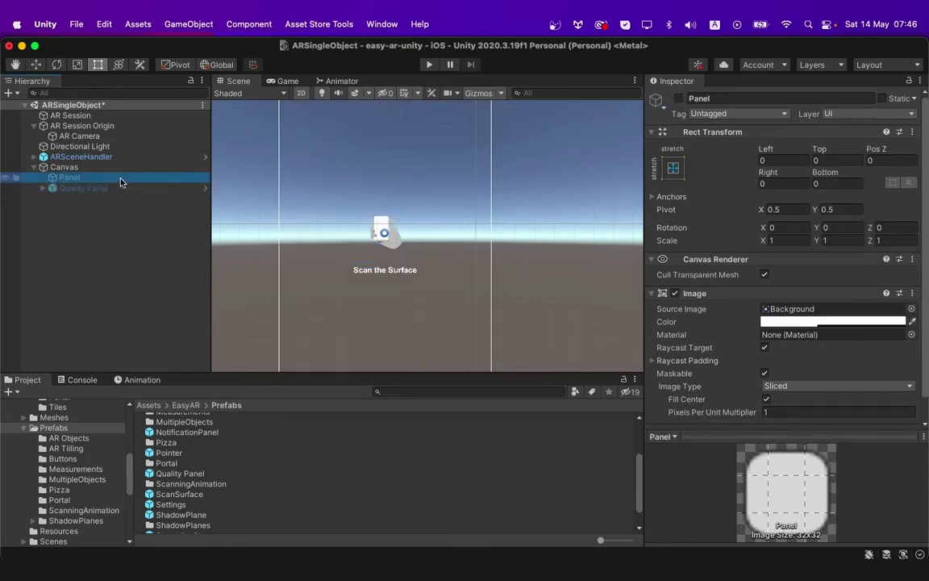
click(679, 98)
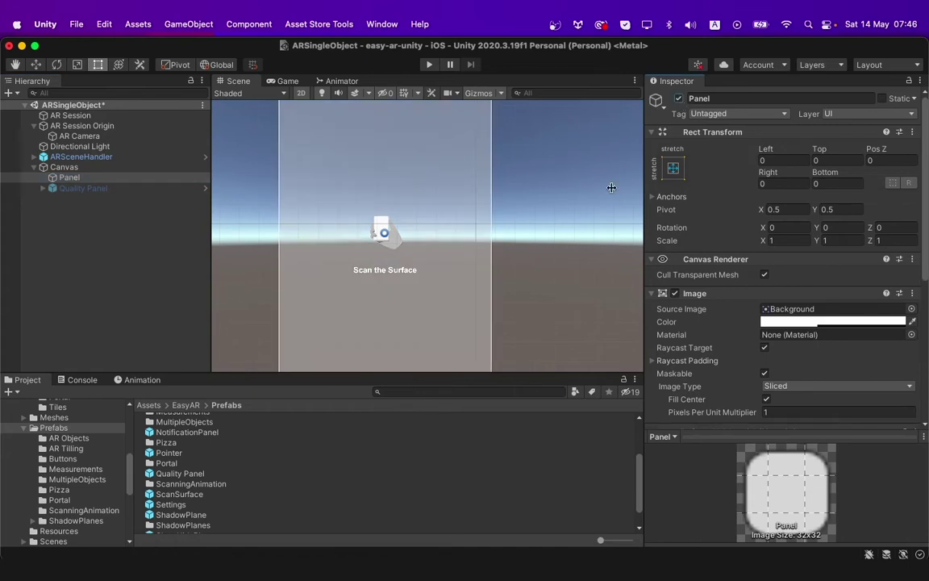
- Shrink the Panel to about 939 by 354 and anchor and position it at the middle center of the Canvas
scroll(548, 230, down, 3)
middle_drag(551, 230, 538, 233)
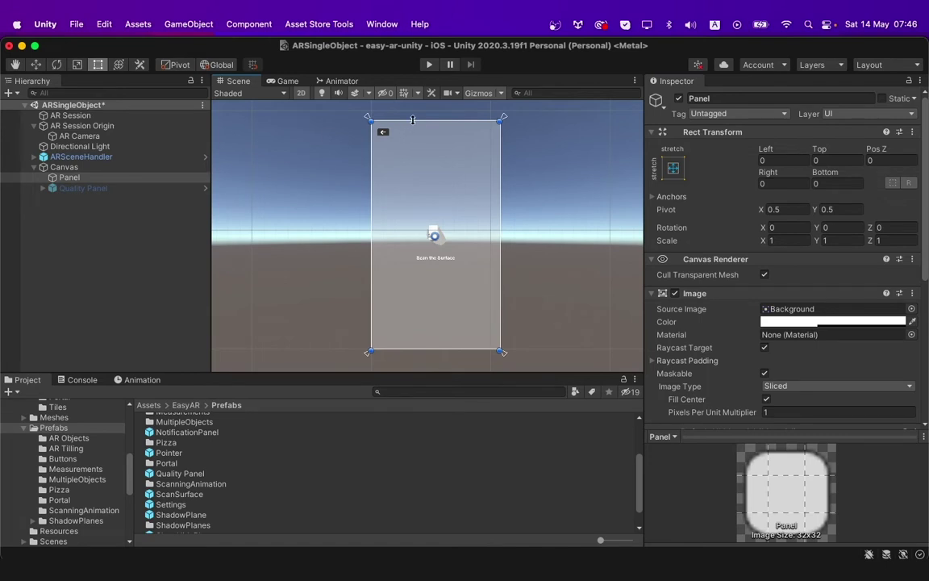
drag(412, 119, 486, 197)
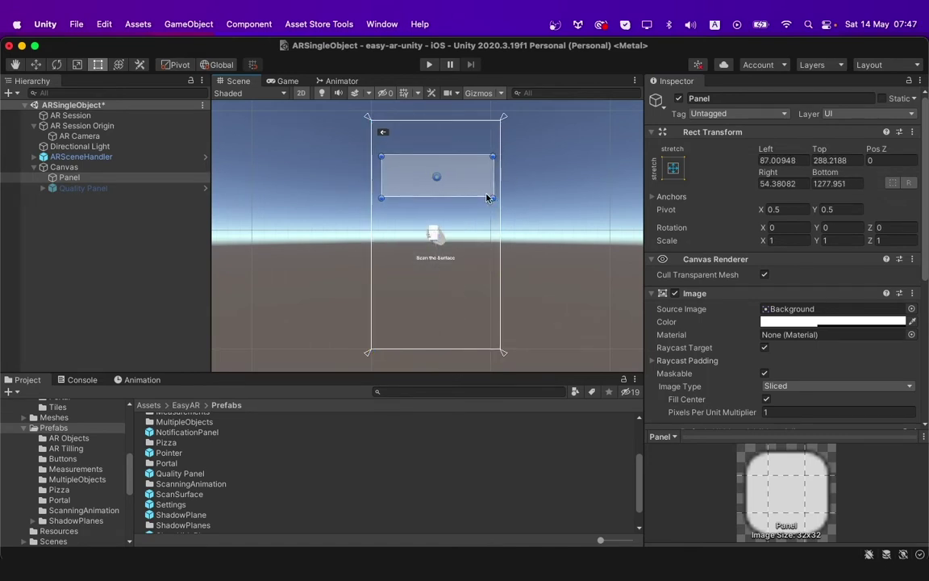
click(673, 166)
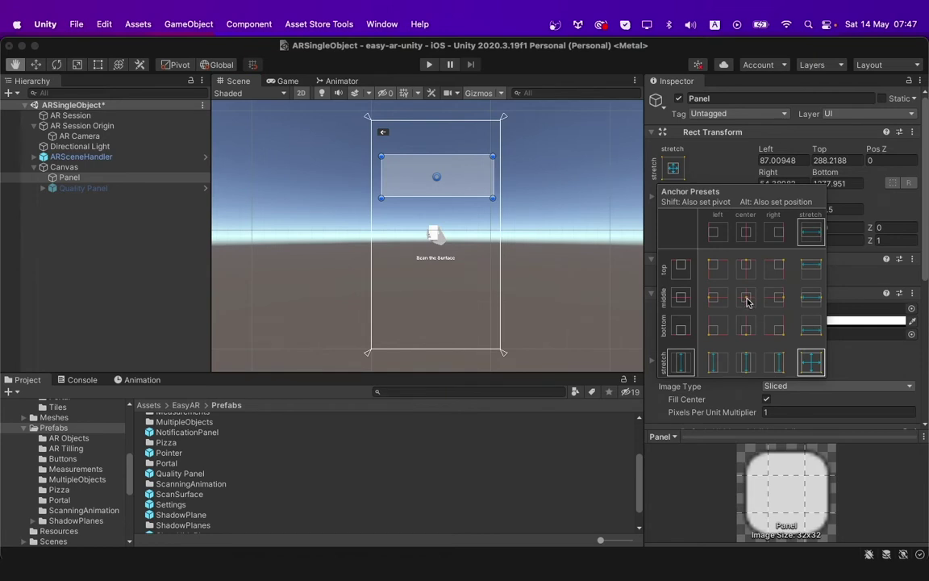
alt+click(746, 298)
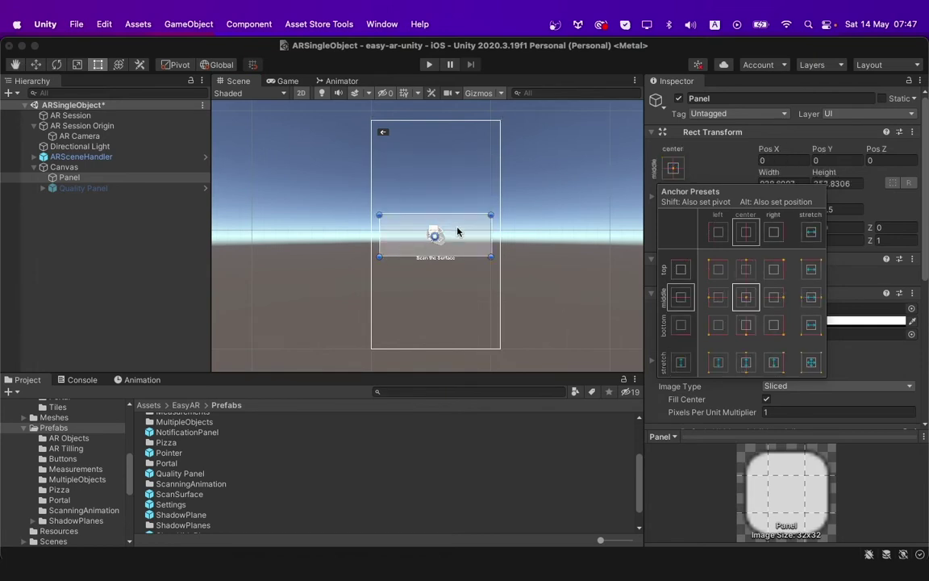
- Deactivate the ARSceneHandler object in the scene
click(83, 158)
scroll(499, 273, up, 3)
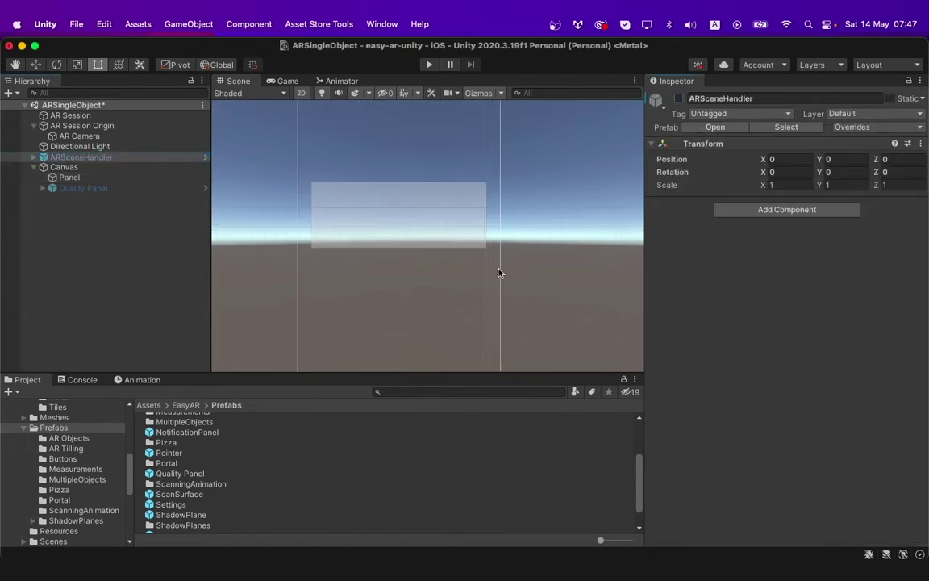
- Rename the Canvas's Panel object as WarningPanel
click(70, 177)
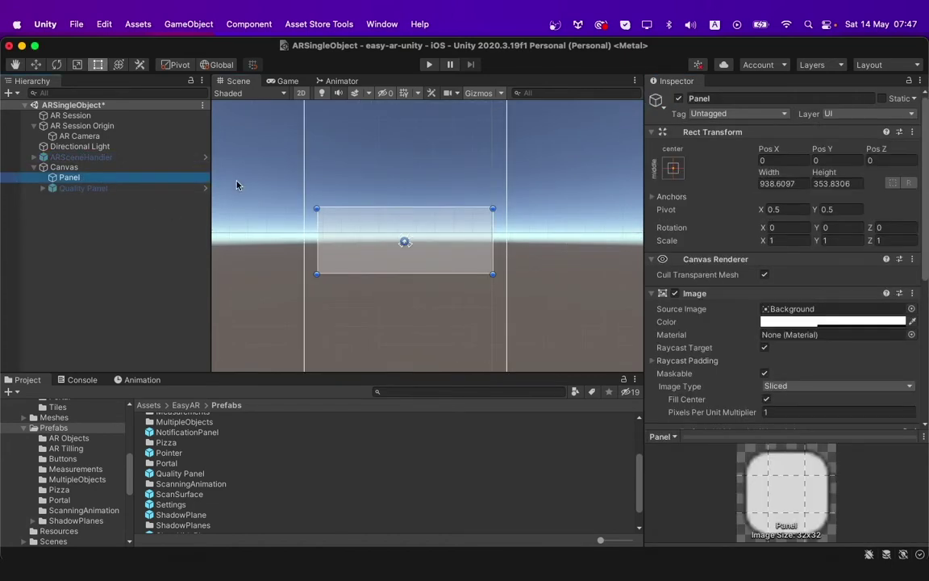
click(747, 98)
text(Warnin)
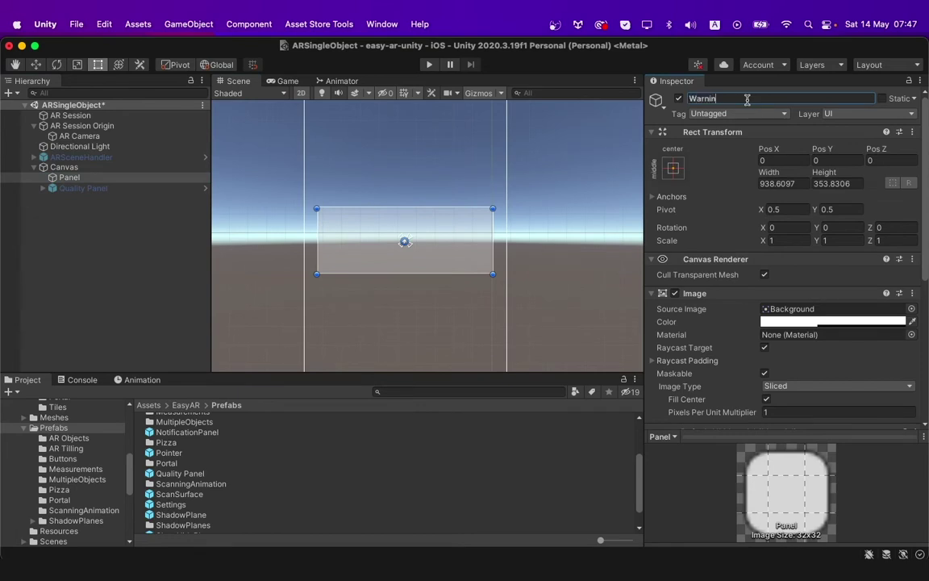
text(gPanel)
key(Return)
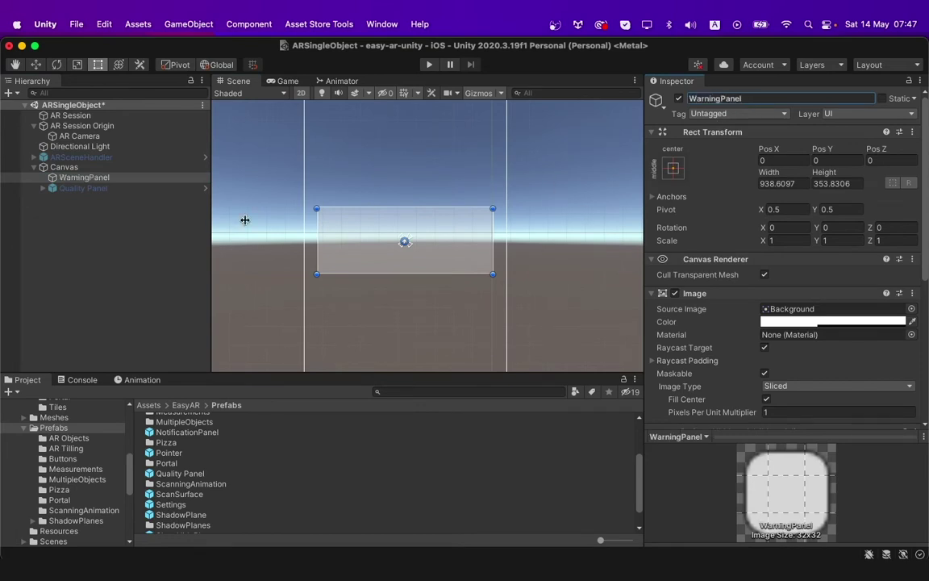
- Search the project assets for "warnin" and assign the WarningPanel sprite as the source image of the WarningPanel object
click(451, 393)
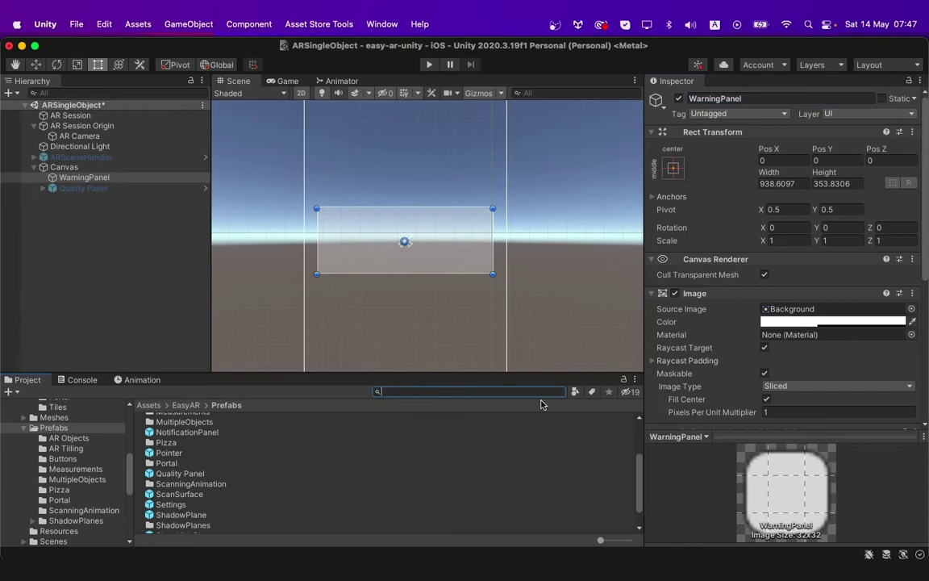
text(warnin)
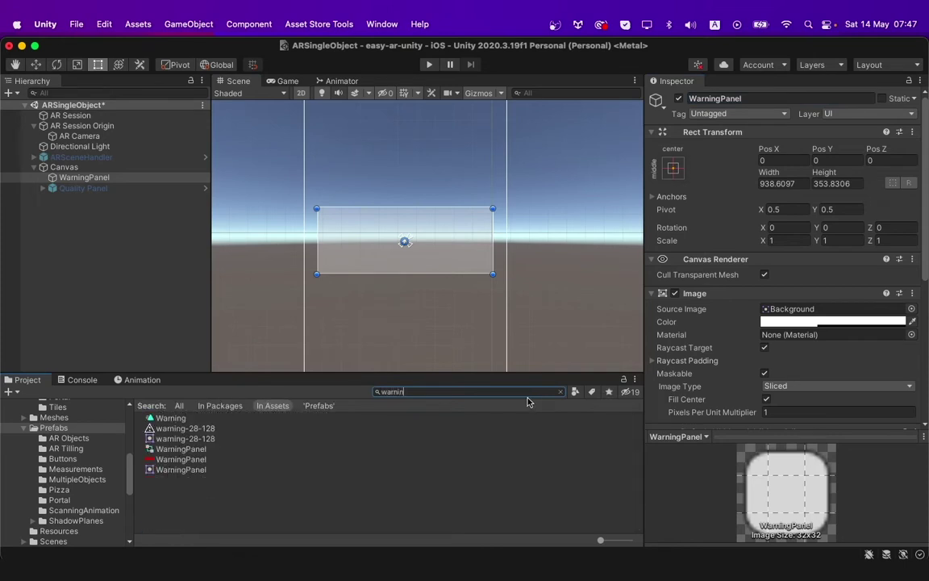
click(192, 460)
drag(191, 462, 781, 312)
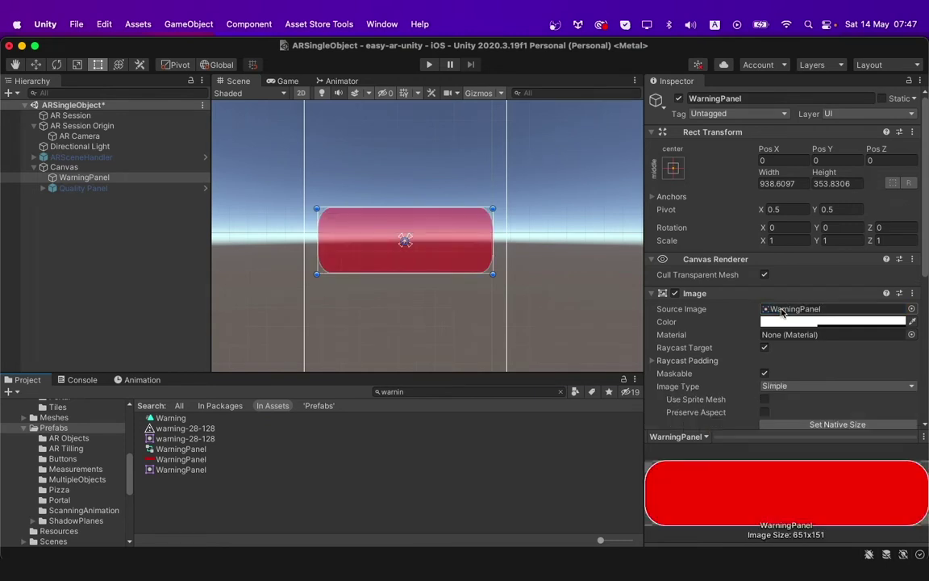
- Set the WarningPanel's image to its native size, then scale it up proportionally to about 815 by 189
scroll(805, 403, down, 2)
click(823, 368)
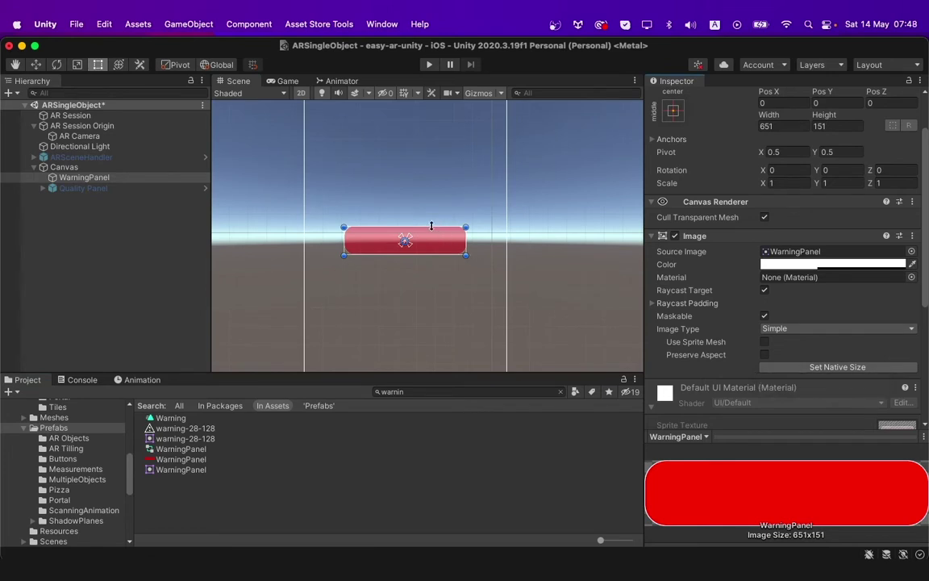
shift+drag(431, 227, 430, 220)
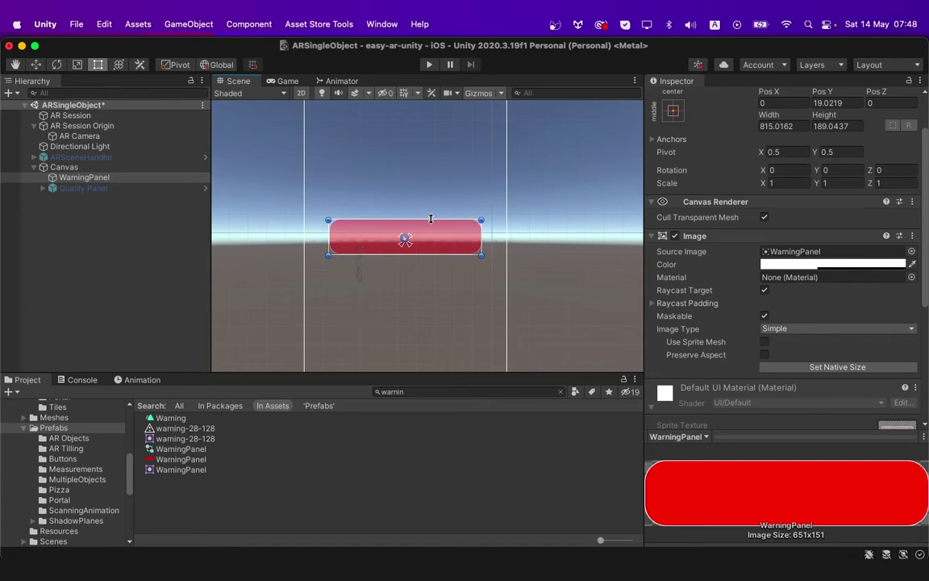
- Add a UI Image as a child of WarningPanel and anchor and position it at the panel's middle left
scroll(545, 233, up, 2)
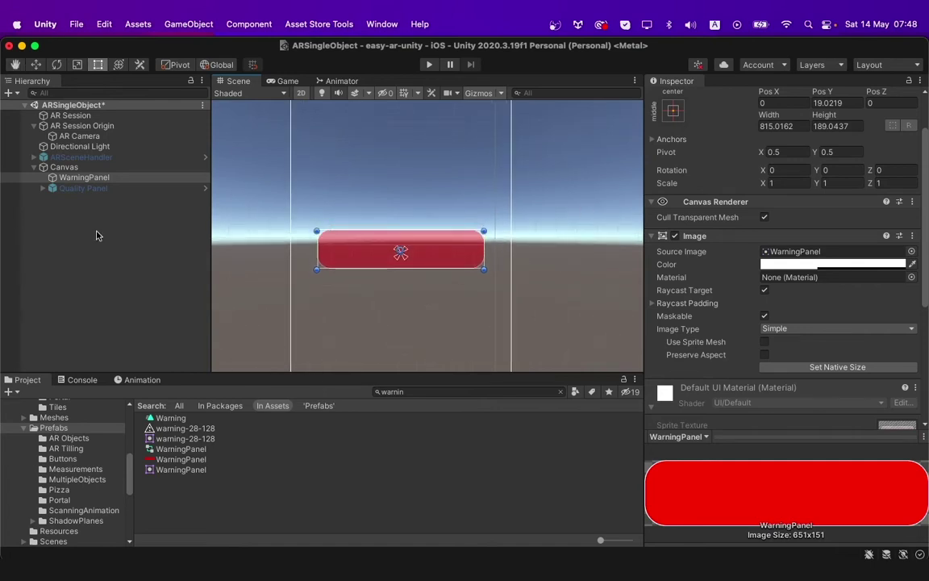
click(89, 177)
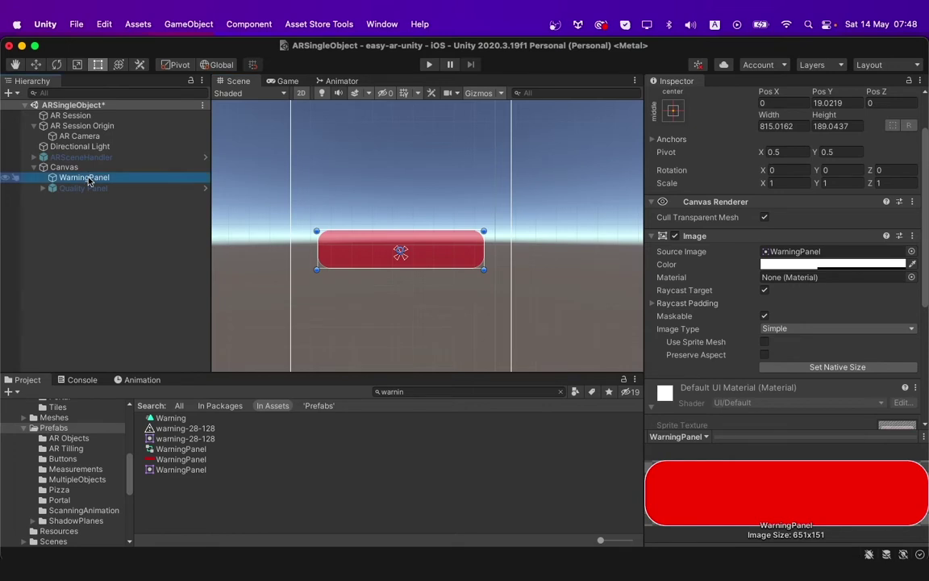
right_click(88, 179)
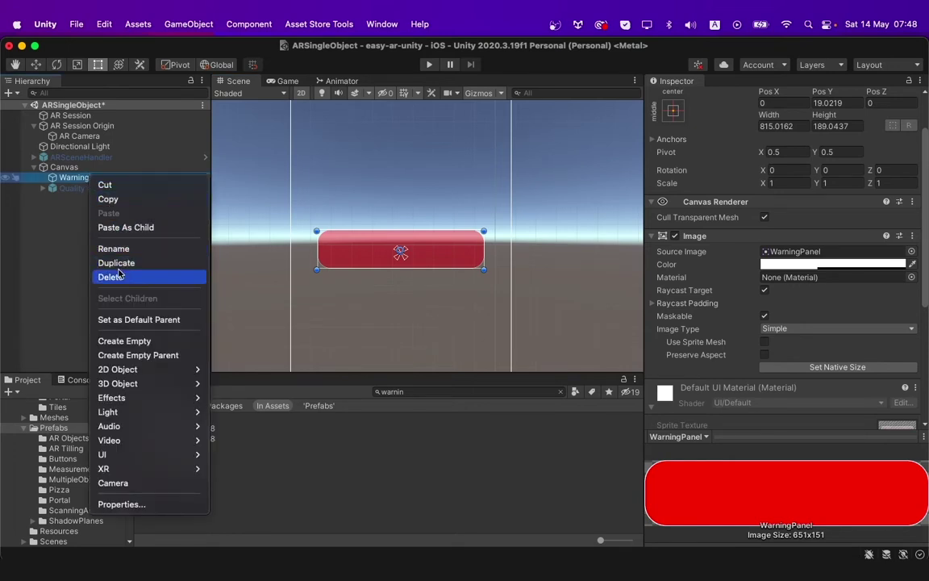
mouse_move(155, 456)
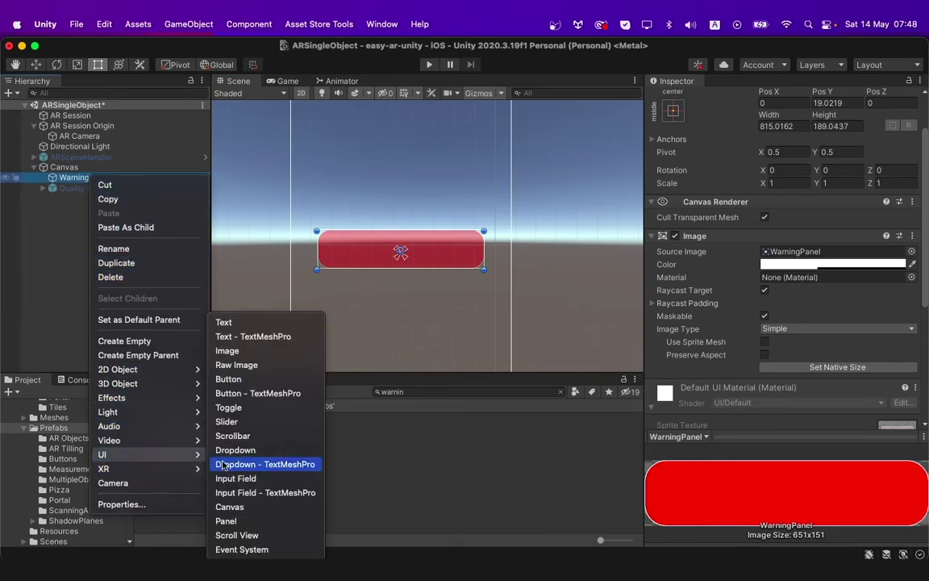
click(252, 358)
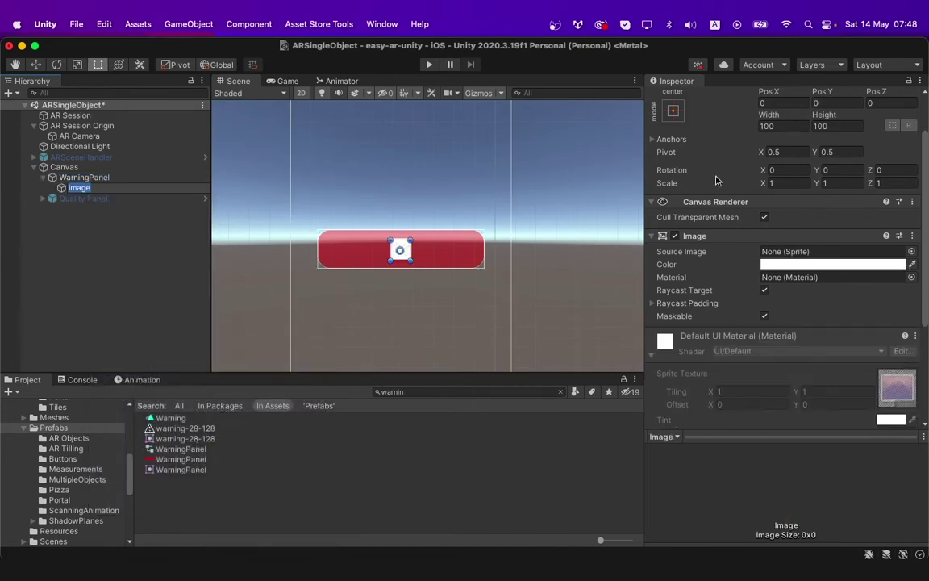
click(673, 110)
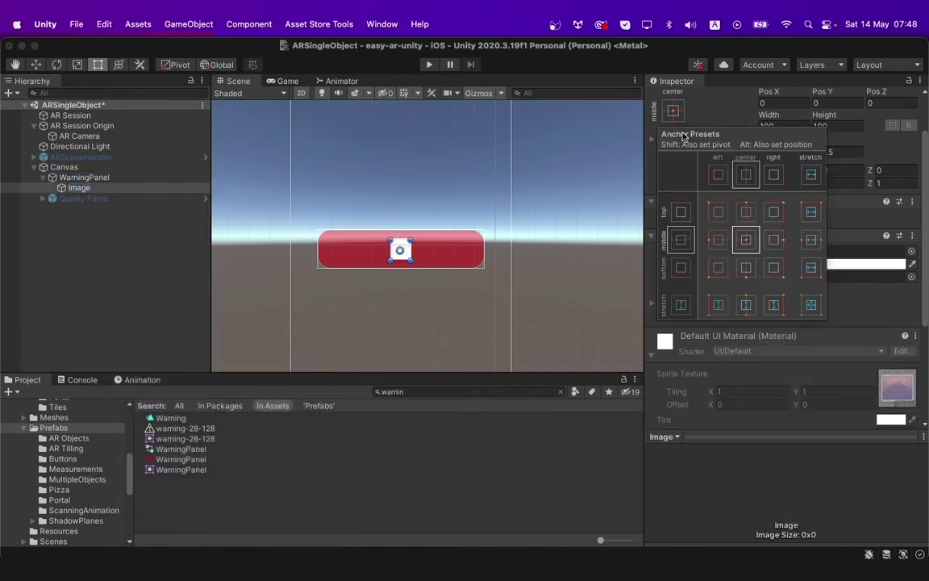
alt+click(718, 240)
- Shift the child Image horizontally to Pos X 134 and assign warning-28-128 as its source image
scroll(357, 266, up, 2)
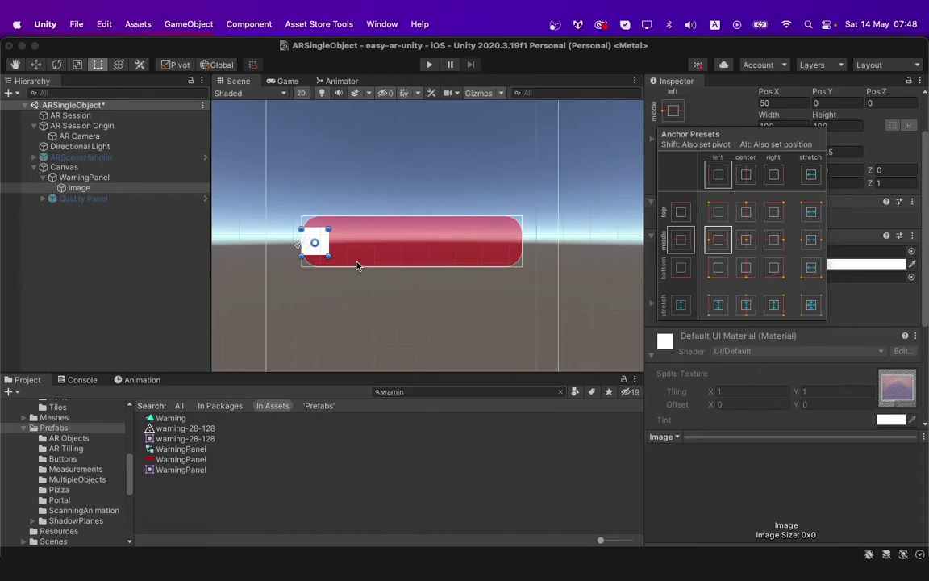
click(35, 64)
drag(363, 241, 393, 246)
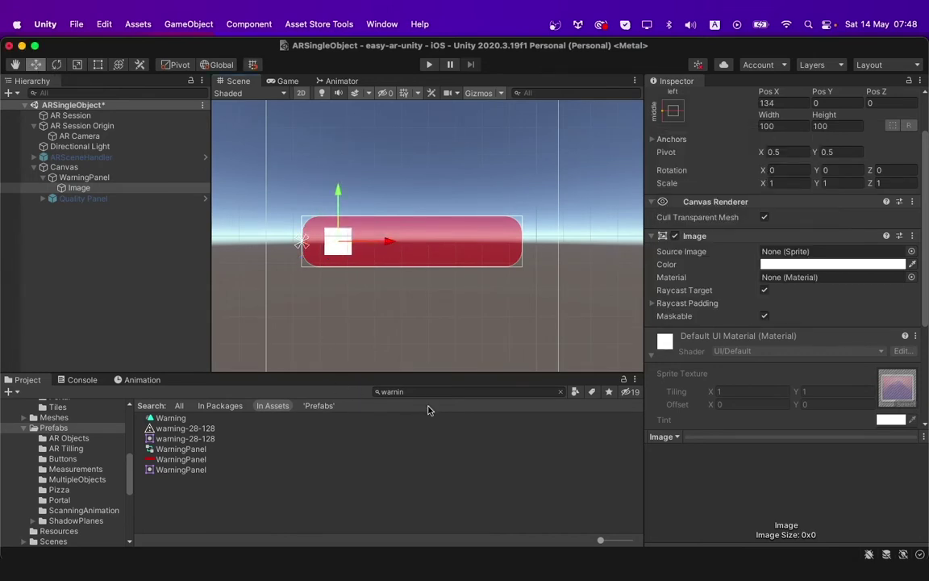
drag(163, 431, 784, 254)
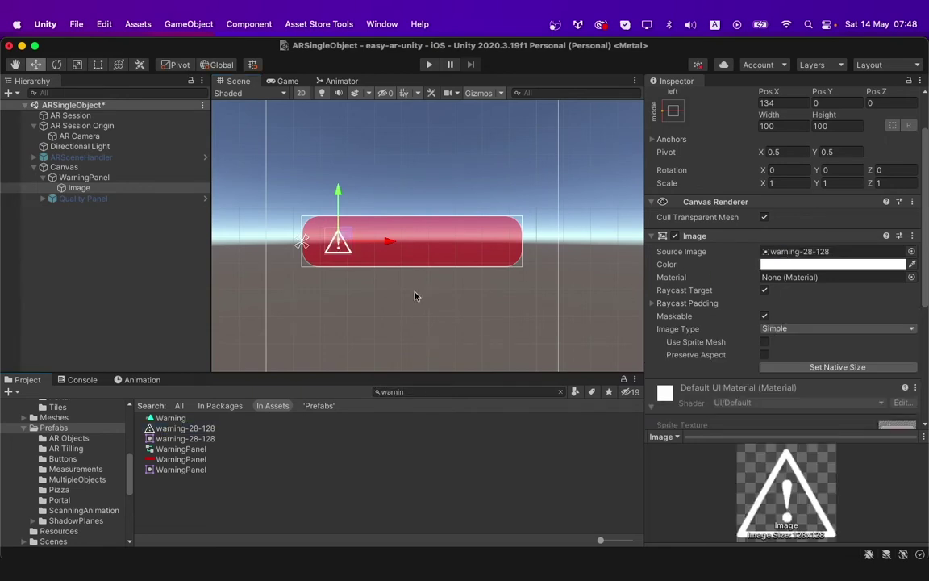
- Add a plain UI Text object as a child of WarningPanel
click(81, 177)
right_click(101, 178)
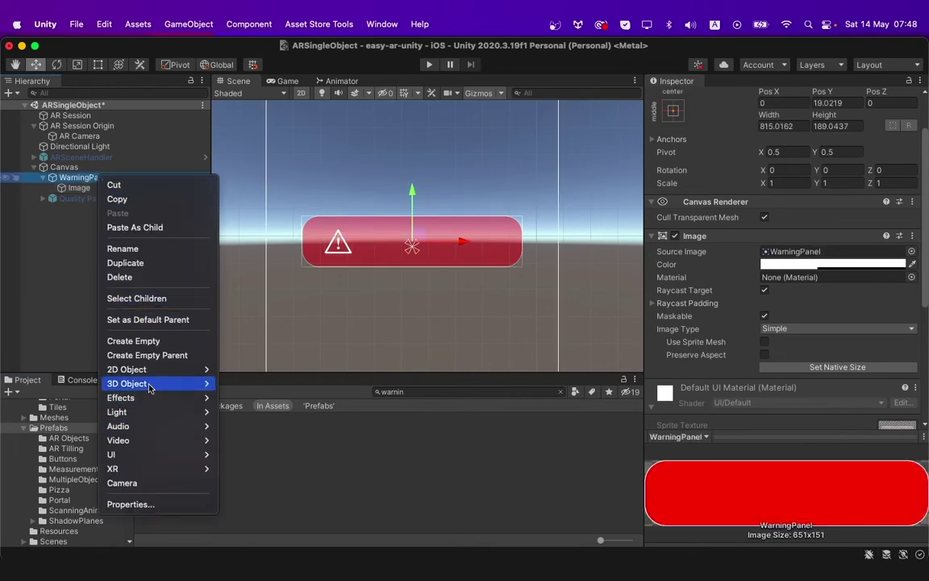
mouse_move(172, 459)
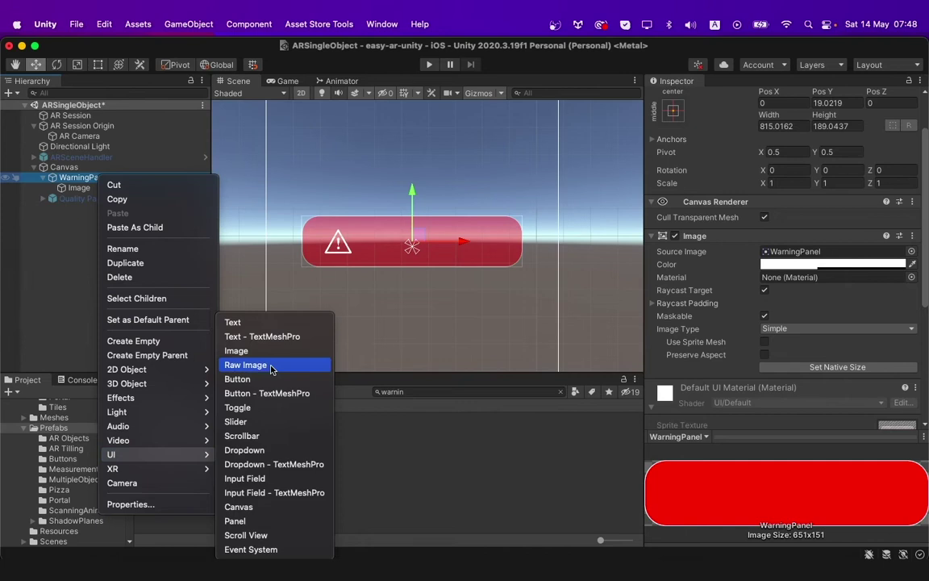
click(269, 323)
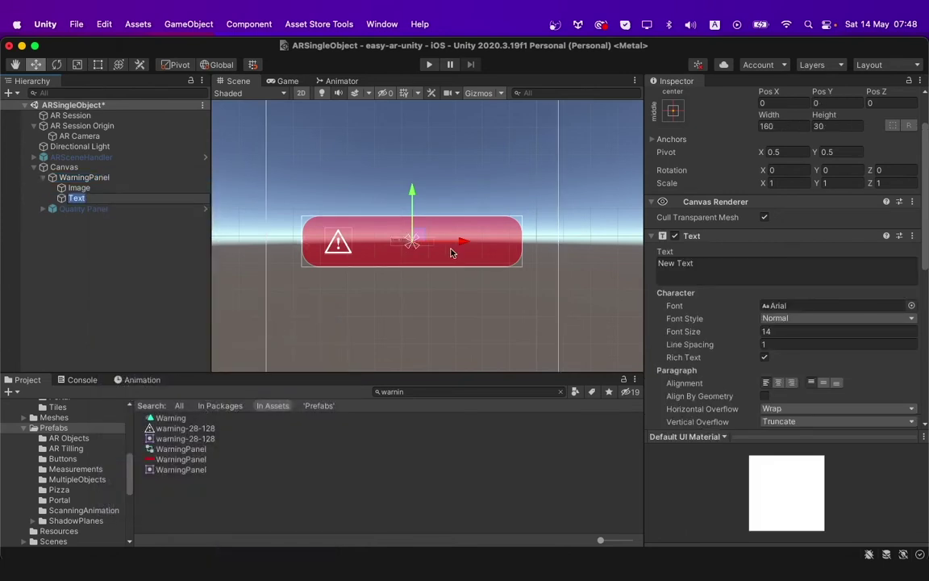
- Enlarge the Text object's box to about 465 by 100, filling the space beside the warning icon
scroll(419, 247, up, 5)
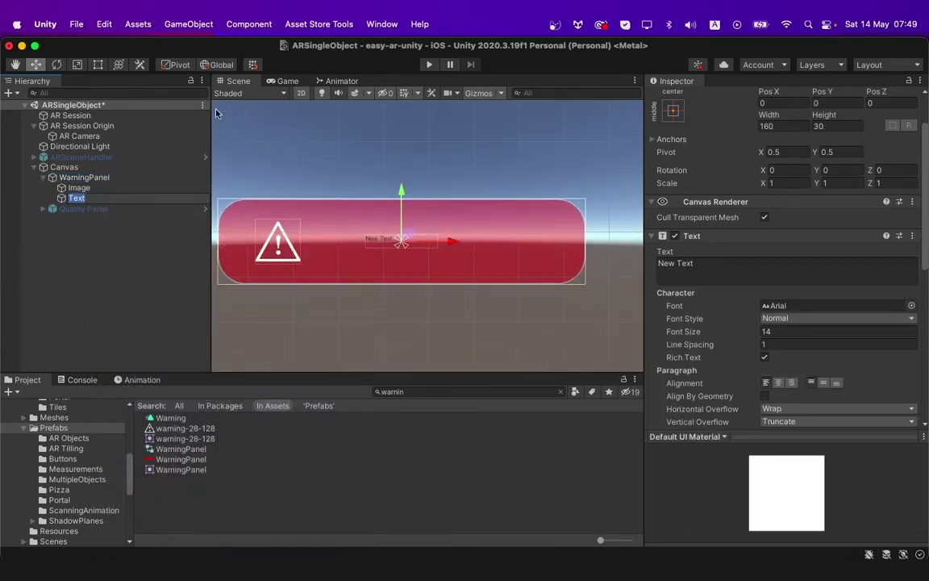
click(97, 66)
scroll(440, 244, up, 1)
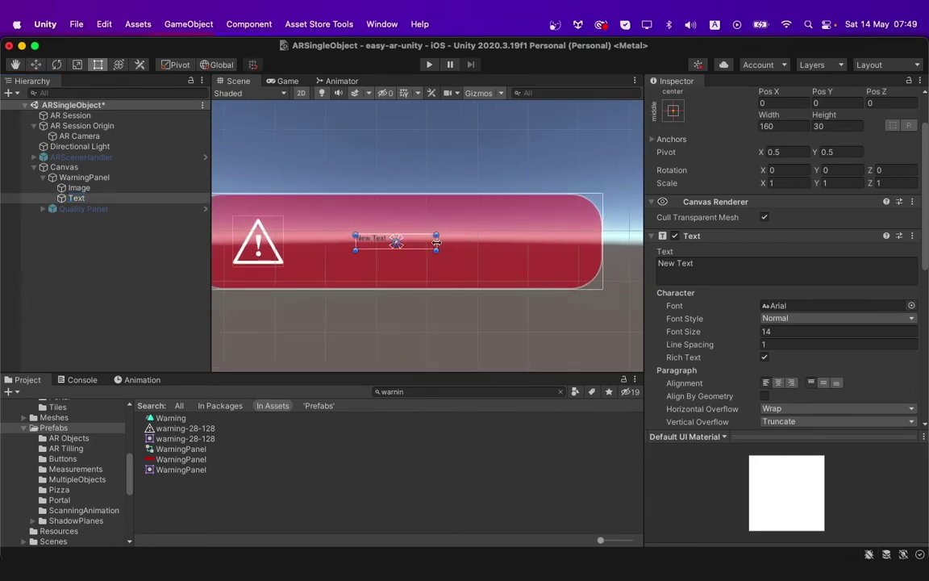
drag(436, 242, 550, 242)
drag(356, 242, 316, 242)
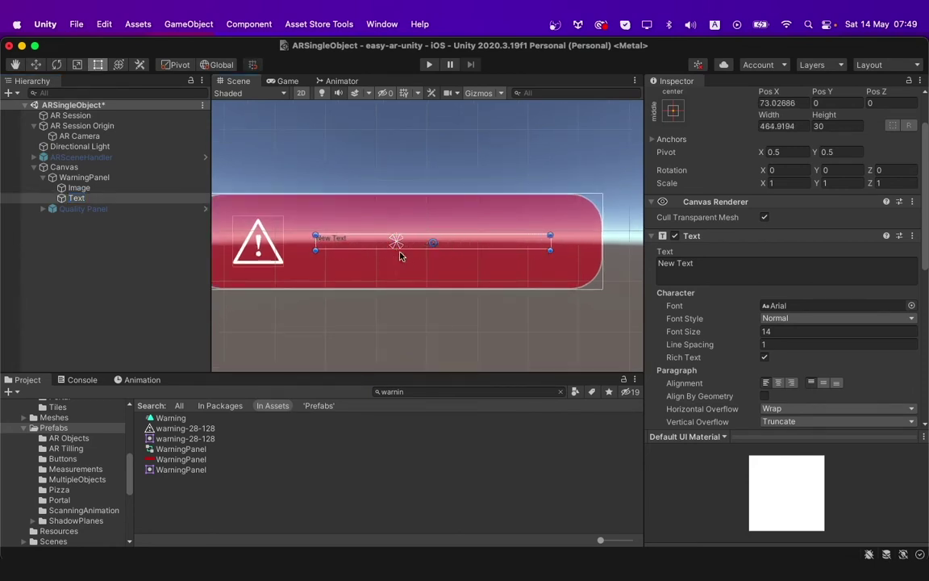
drag(400, 251, 398, 266)
drag(432, 235, 433, 217)
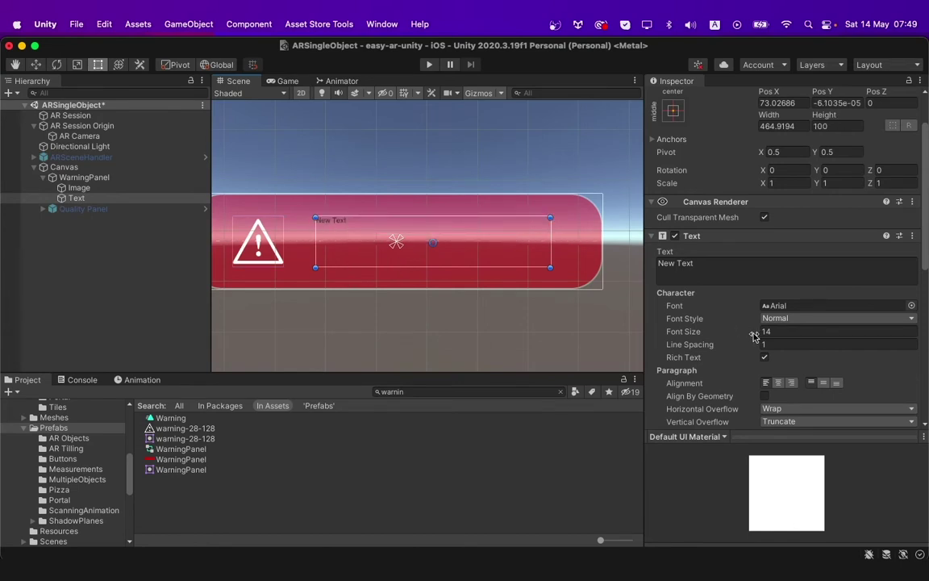
- Set the Text object's font size to 47 and center its text horizontally and vertically
drag(745, 334, 767, 336)
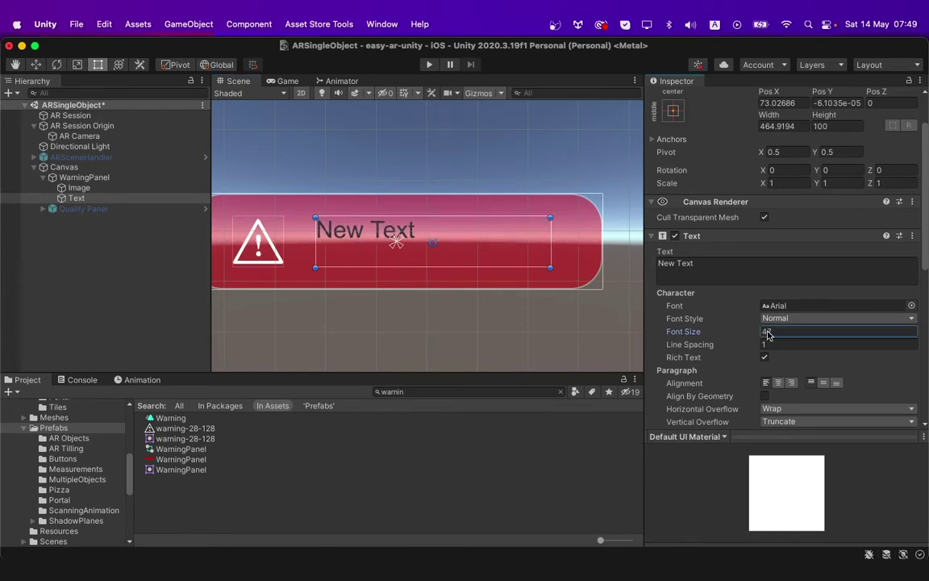
click(778, 383)
click(823, 383)
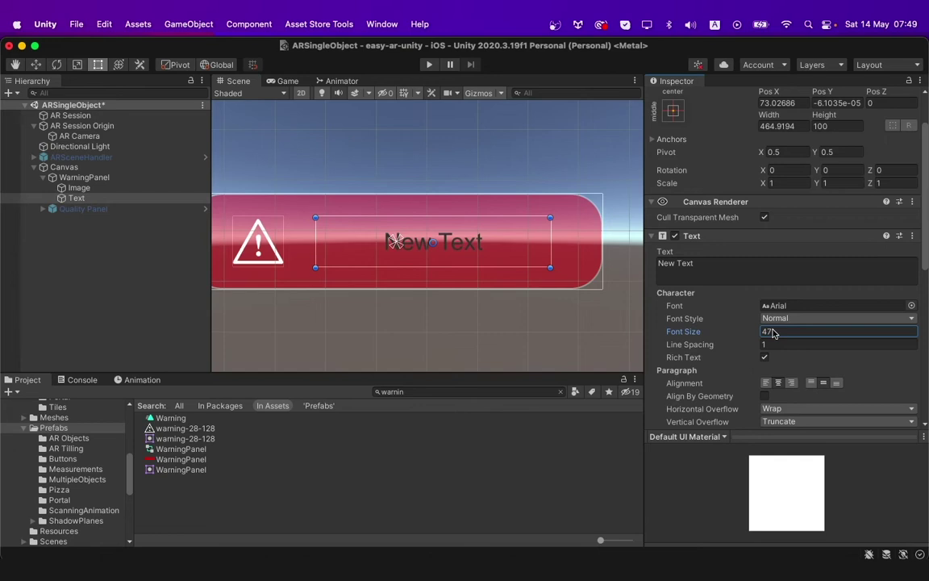
- Change the Text object's color to white
scroll(756, 351, down, 5)
scroll(757, 351, up, 4)
click(770, 388)
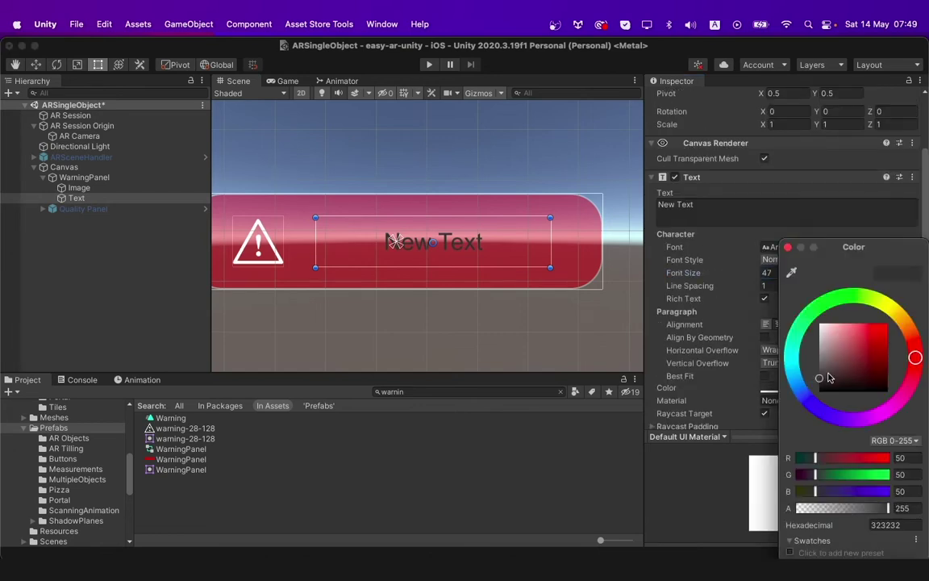
click(788, 247)
- Replace the Text object's content with "This Device not supported Depth API" and set its font size to 38
click(730, 202)
text(This)
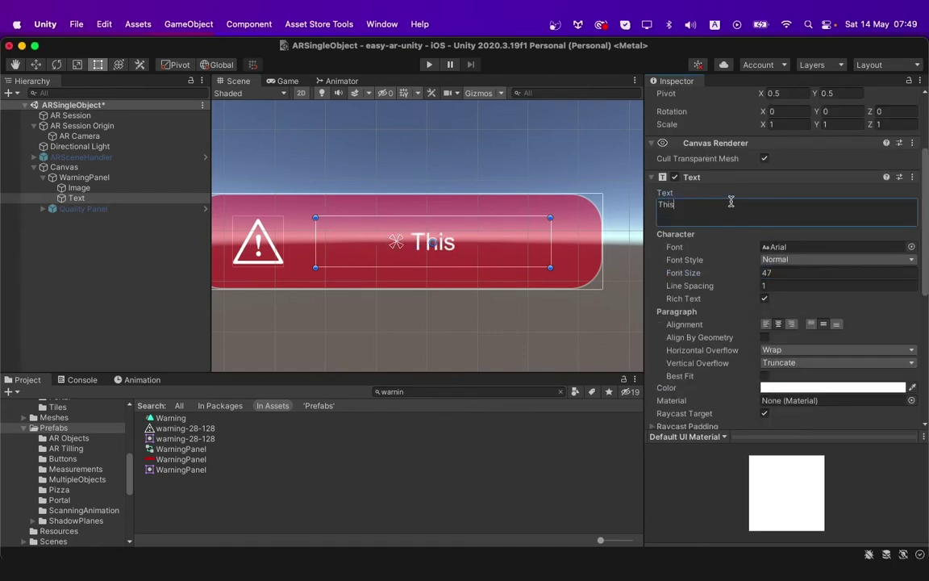
text( Device not supported)
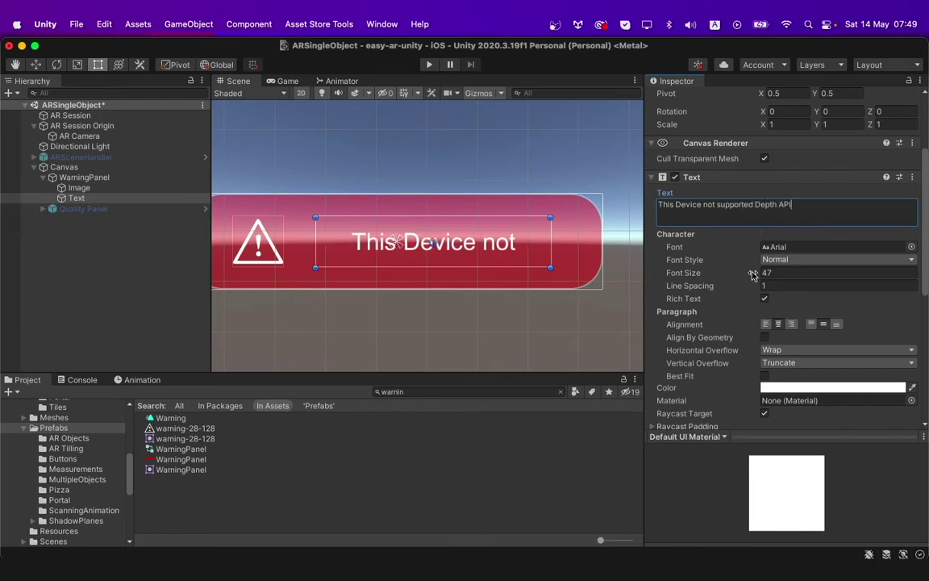
text( Depth API)
drag(752, 275, 747, 276)
scroll(589, 268, down, 5)
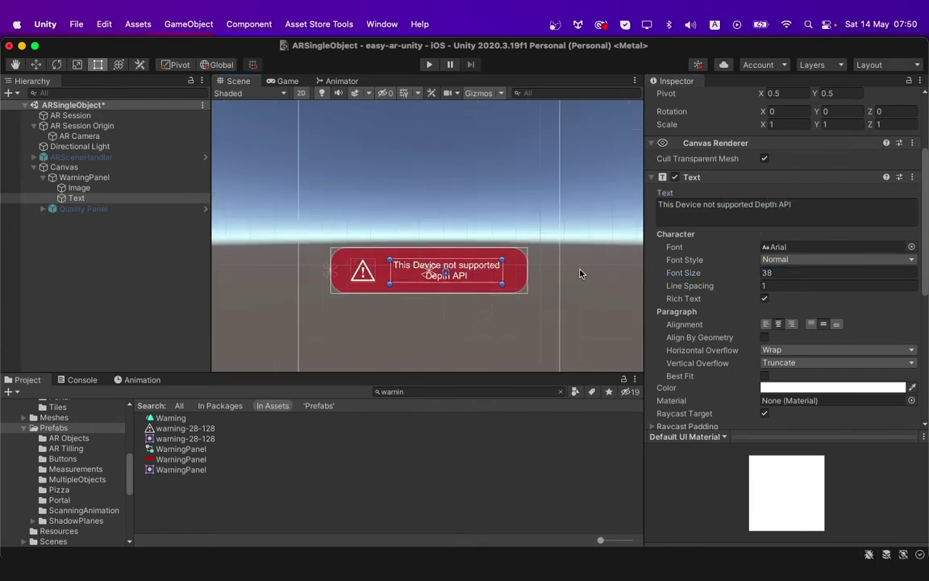
scroll(582, 234, down, 2)
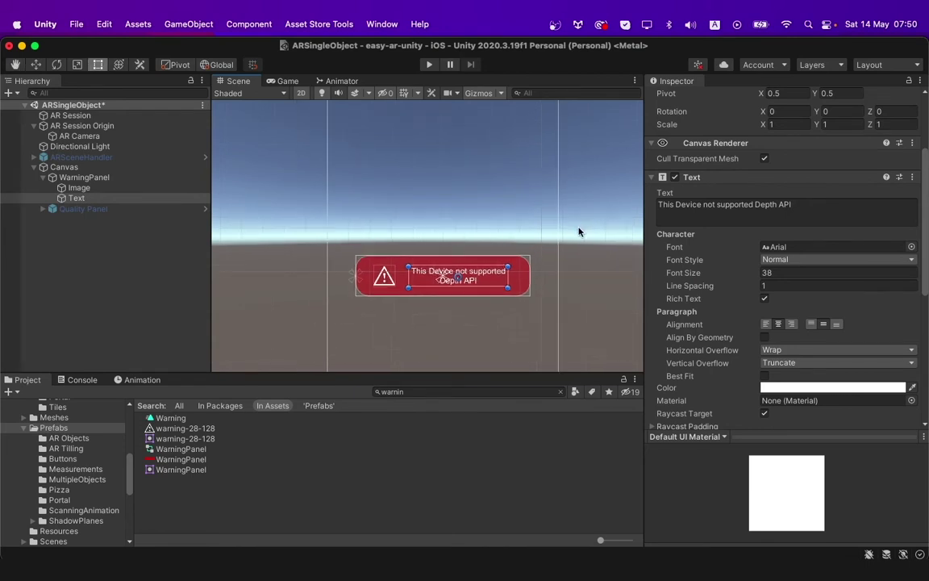
- On AR Camera's AR Occlussion Quality Controller, assign the Canvas's Quality Panel as Quality Panel and WarningPanel as Warning Panel
click(60, 175)
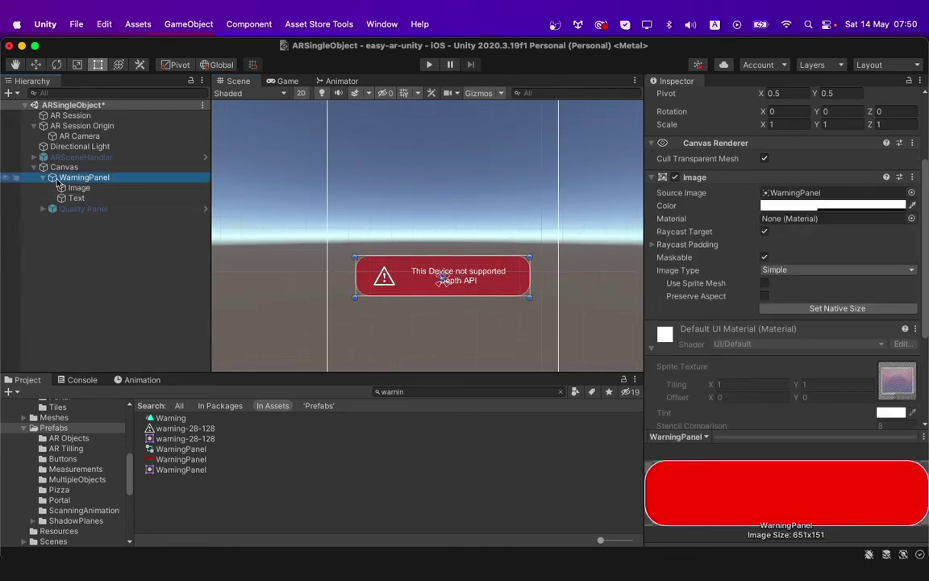
click(43, 177)
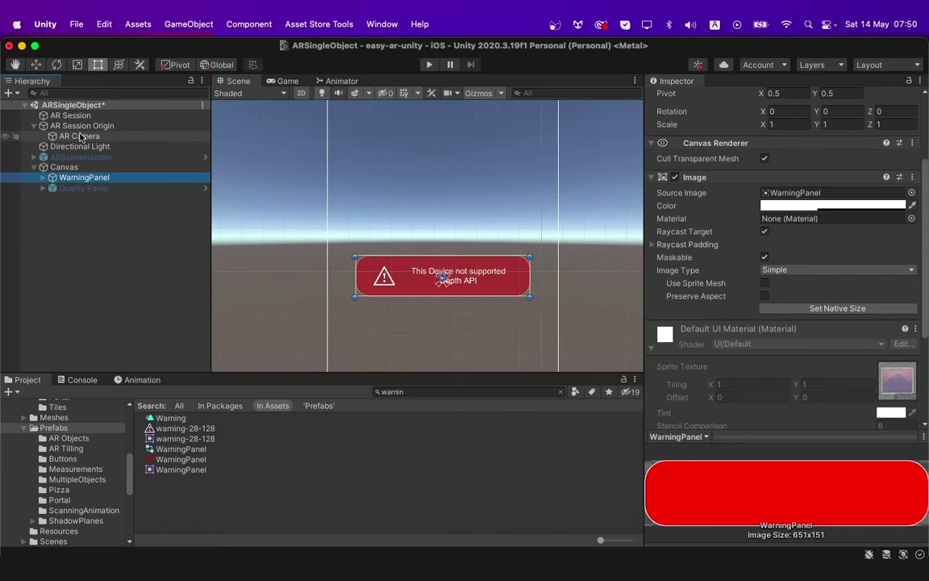
click(79, 135)
scroll(807, 393, down, 5)
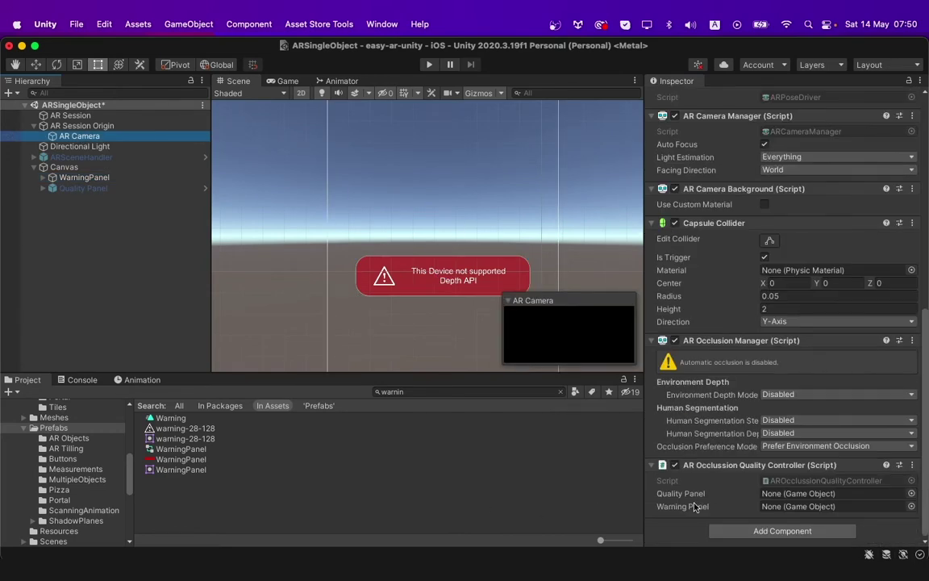
drag(83, 188, 796, 493)
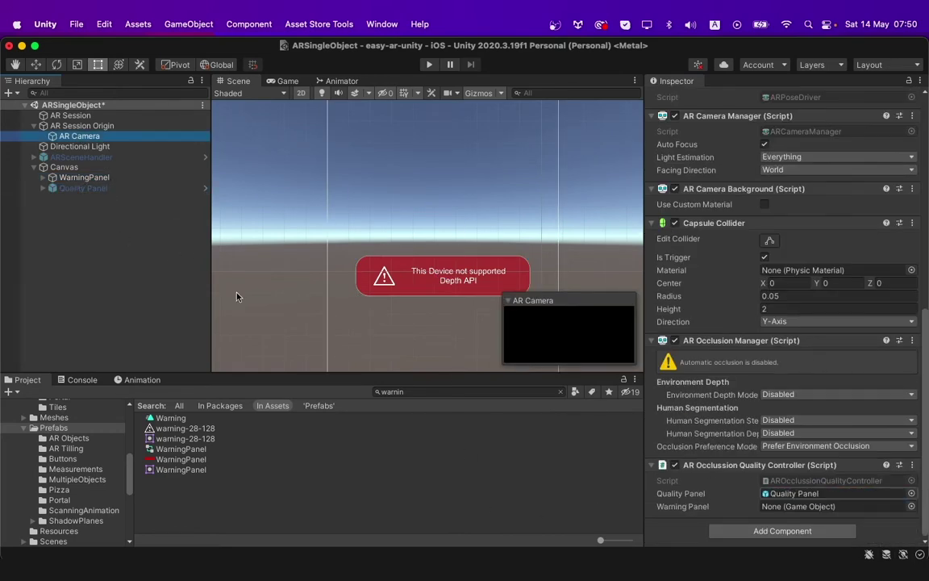
drag(71, 181, 795, 506)
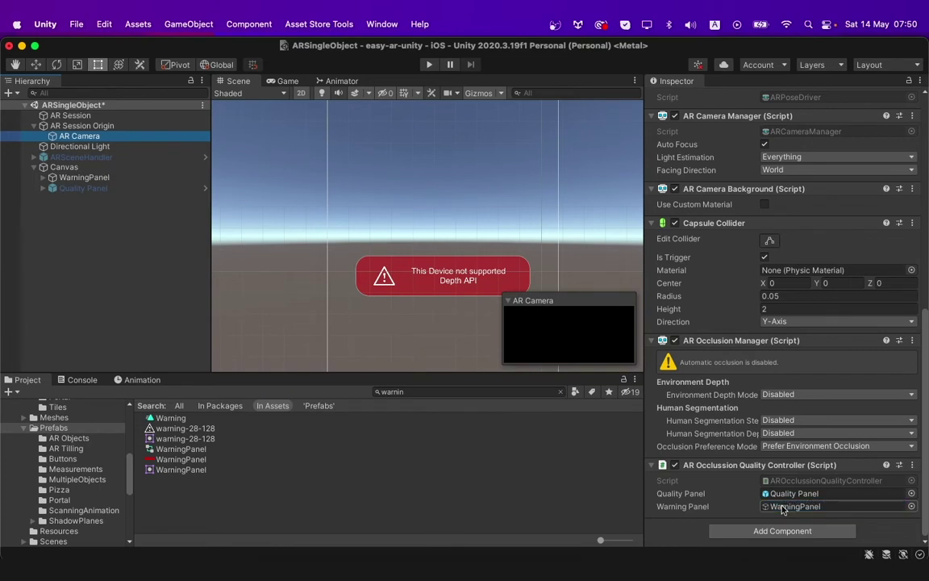
- Add a UI Button as a child of the Canvas
click(442, 281)
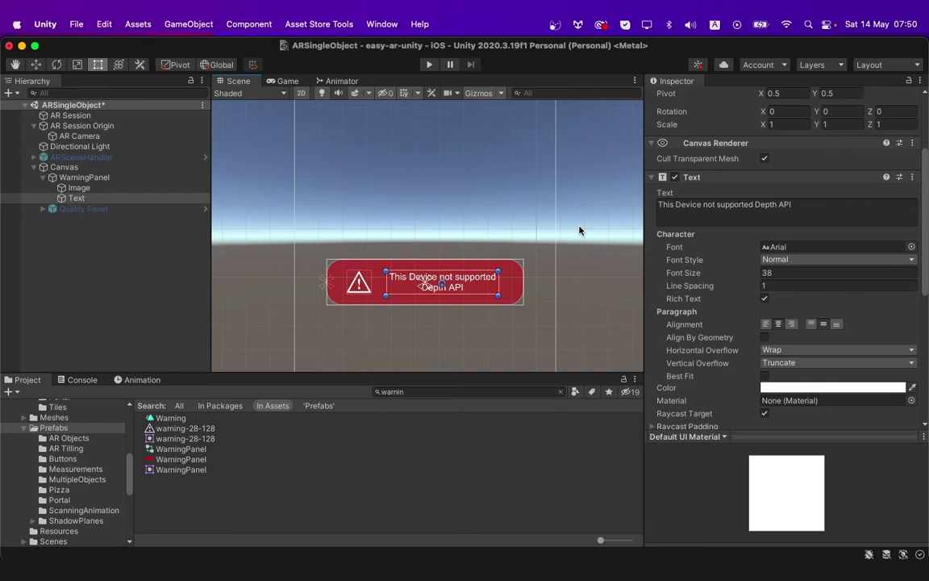
click(65, 167)
right_click(81, 169)
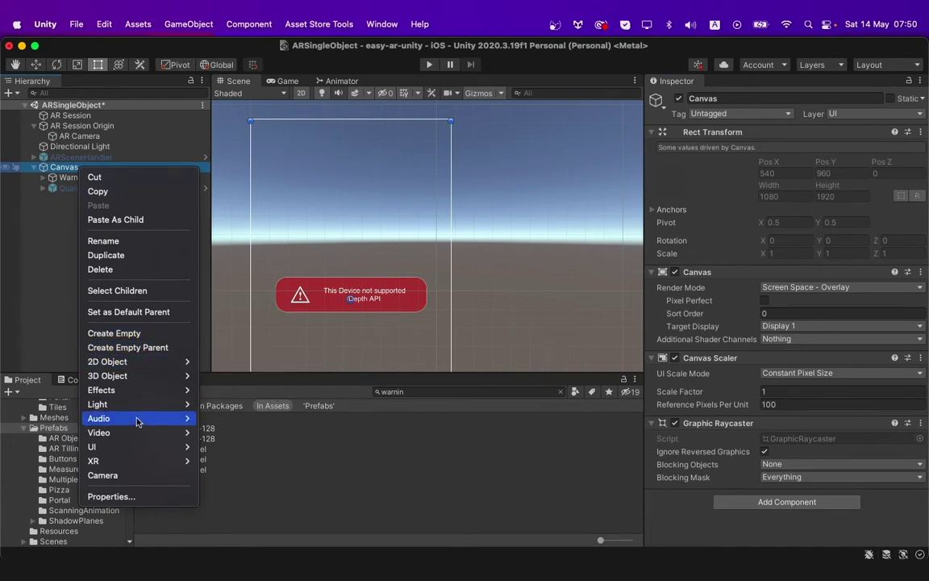
mouse_move(136, 447)
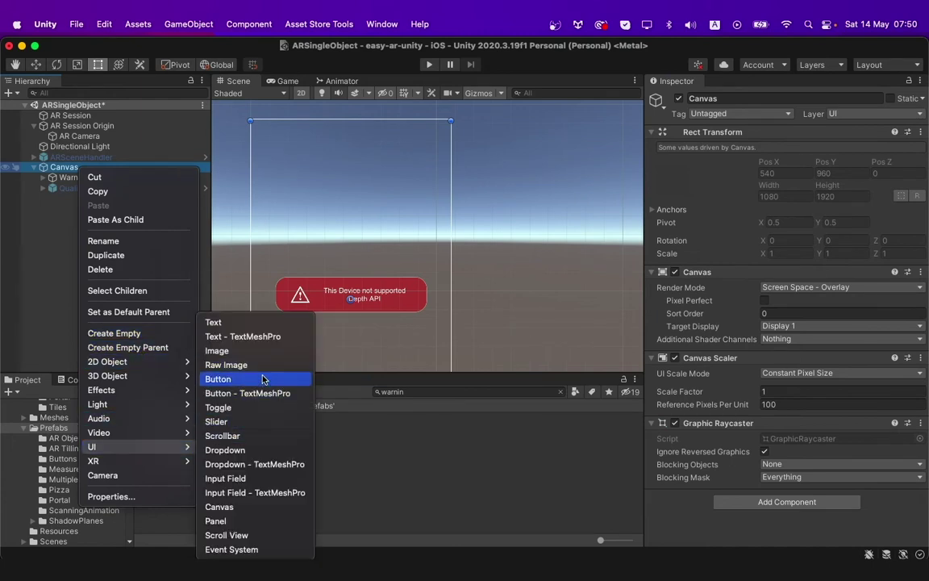
click(262, 380)
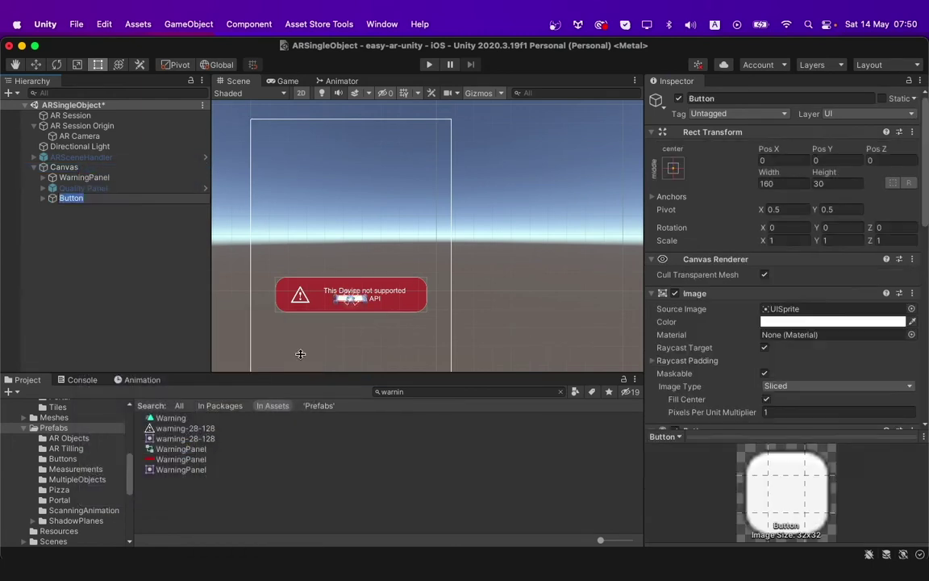
- Anchor and position the new Button at the top right corner of the Canvas
click(674, 169)
key(shift+alt)
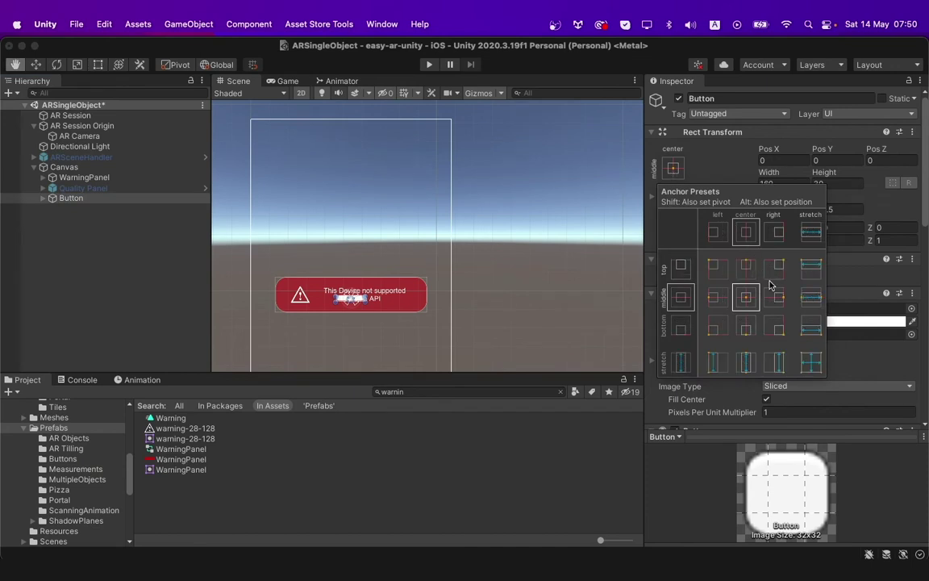
alt+click(772, 274)
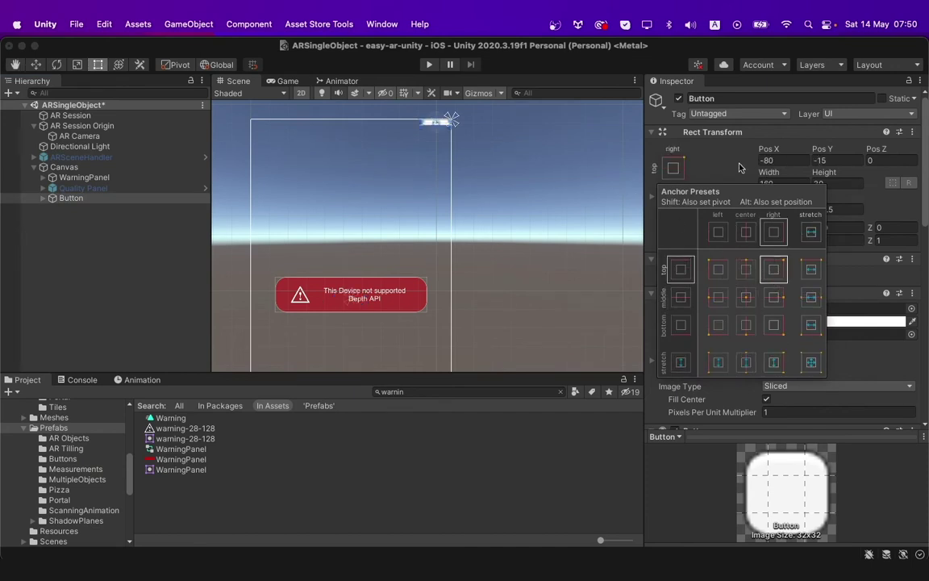
- Set the Button's width and height to 100 and move it inside the Canvas to about X -300, Y -95
click(798, 183)
text(100)
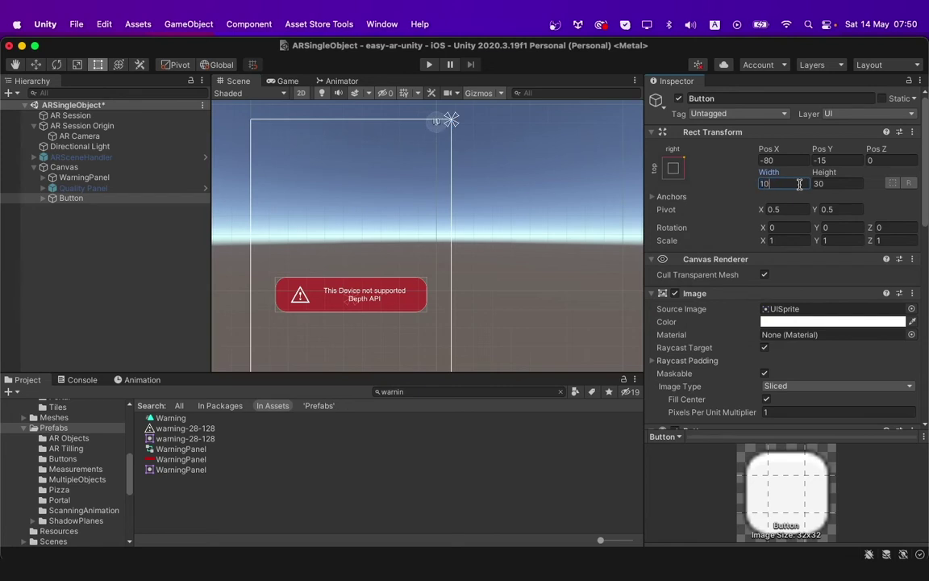
click(822, 183)
text(100)
key(Return)
key(w)
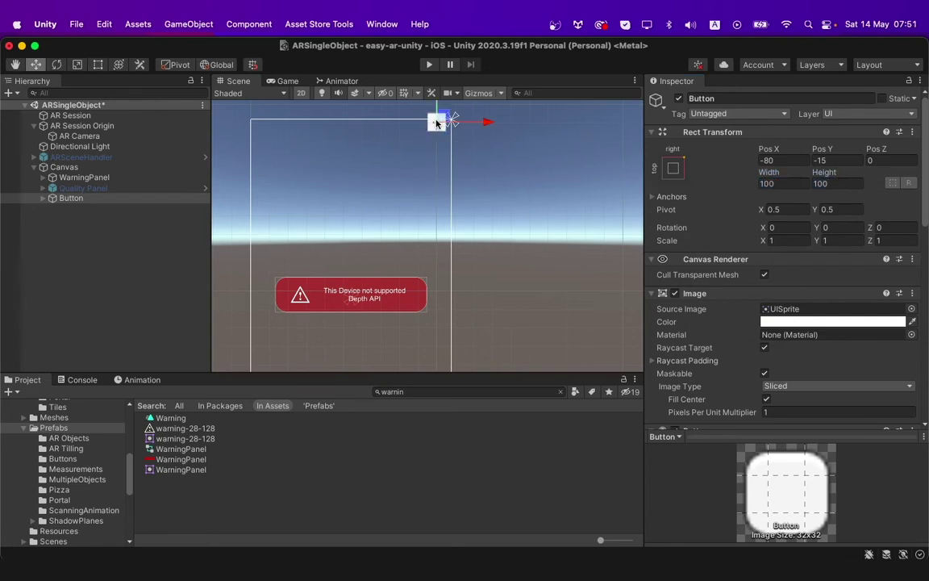
drag(439, 121, 392, 136)
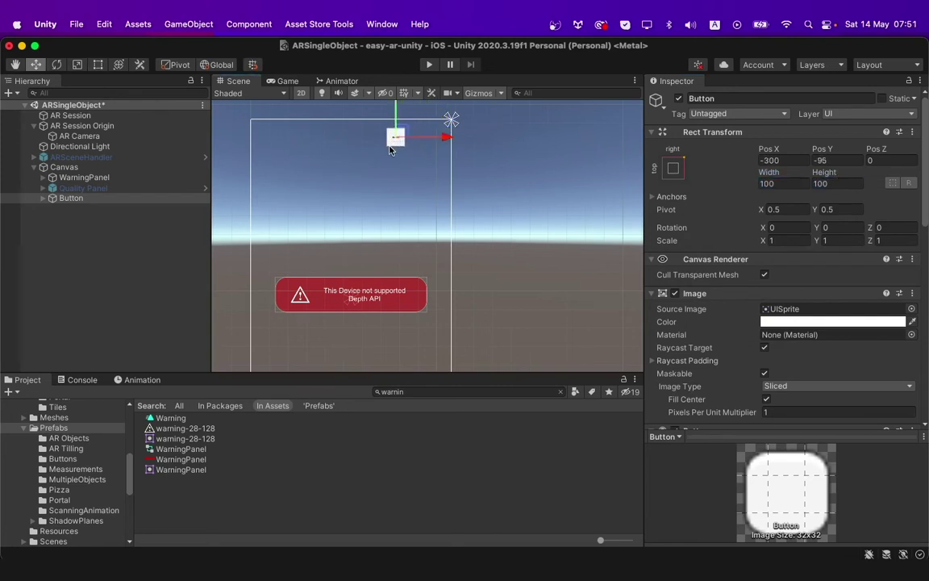
- Delete the Button's child Text object and rename the Button to OcclusionQualityControlButton
click(42, 198)
click(145, 209)
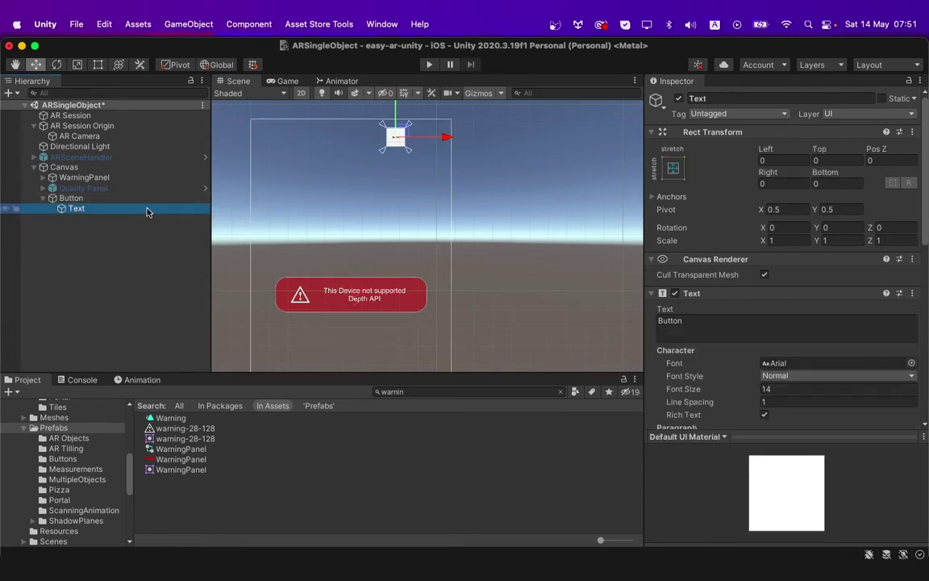
right_click(145, 209)
click(192, 309)
click(735, 98)
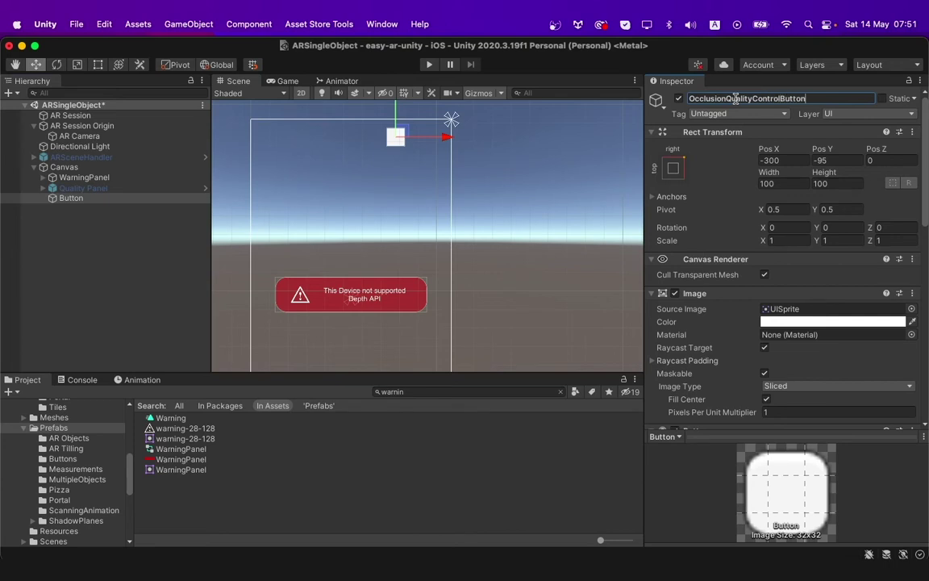
key(Return)
- Set the source image of OcclusionQualityControlButton to the eye sprite
scroll(763, 306, down, 6)
scroll(755, 222, up, 2)
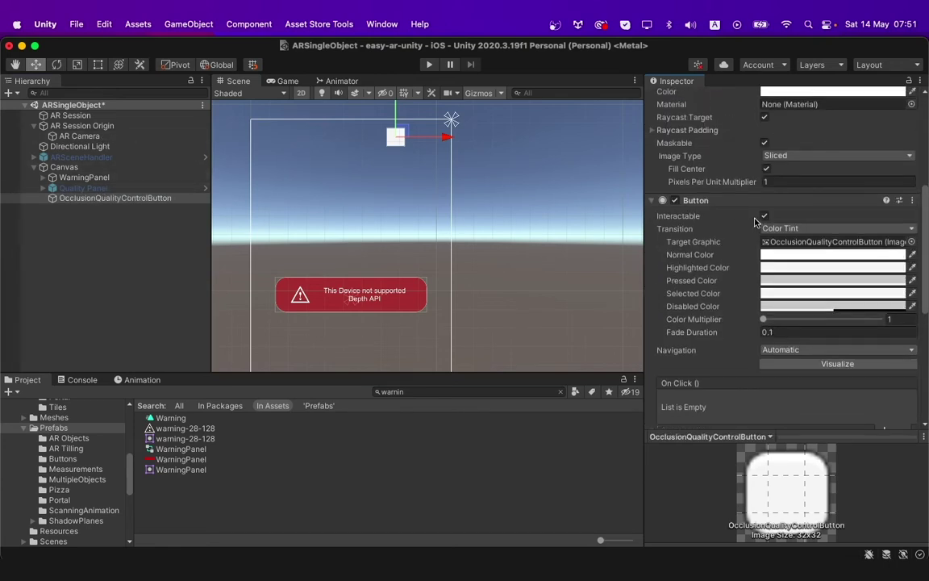
scroll(756, 221, up, 5)
scroll(821, 260, down, 1)
click(911, 257)
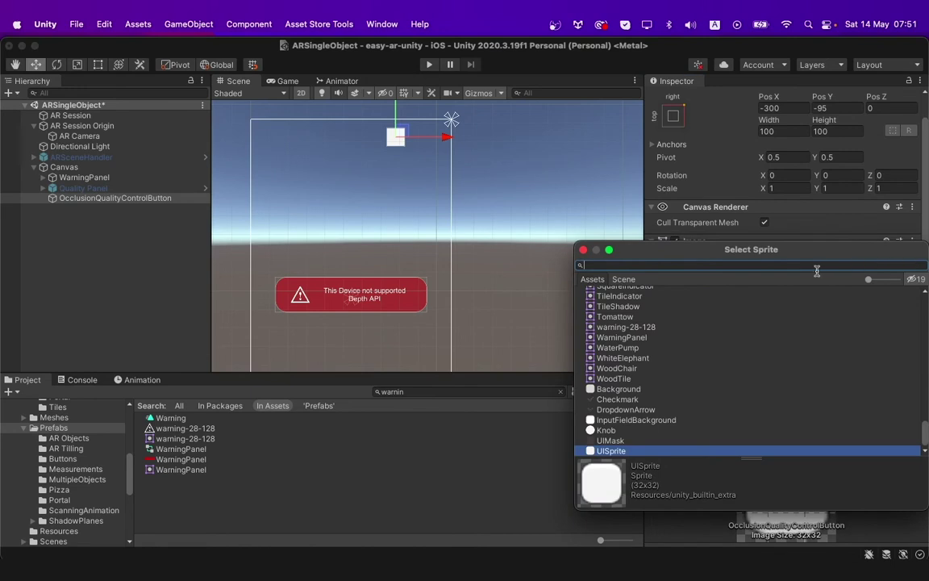
text(eye)
key(Return)
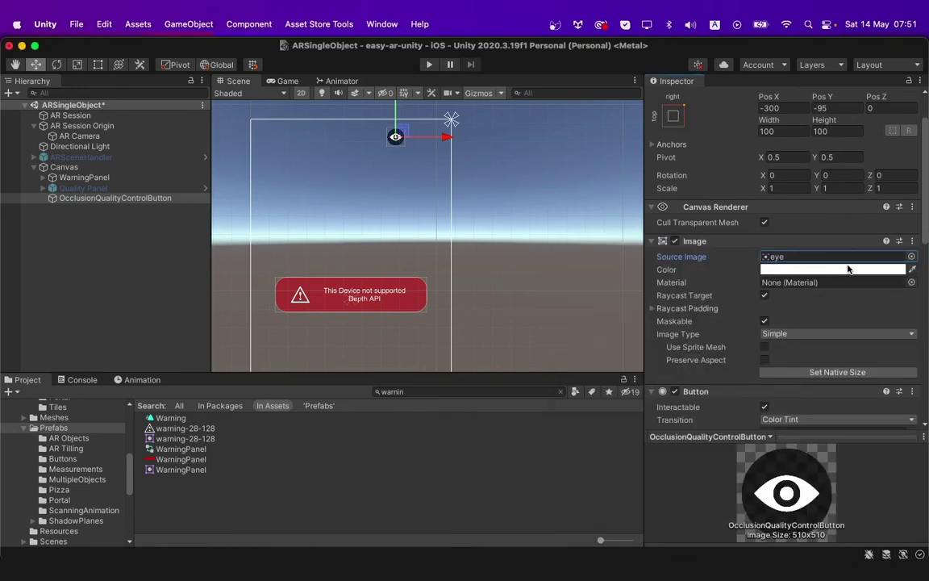
- Add an On Click event to OcclusionQualityControlButton that calls AR Camera's AROcclussionQualityController ShowQualityPanel function with its boolean argument enabled
scroll(824, 270, down, 5)
scroll(867, 304, down, 2)
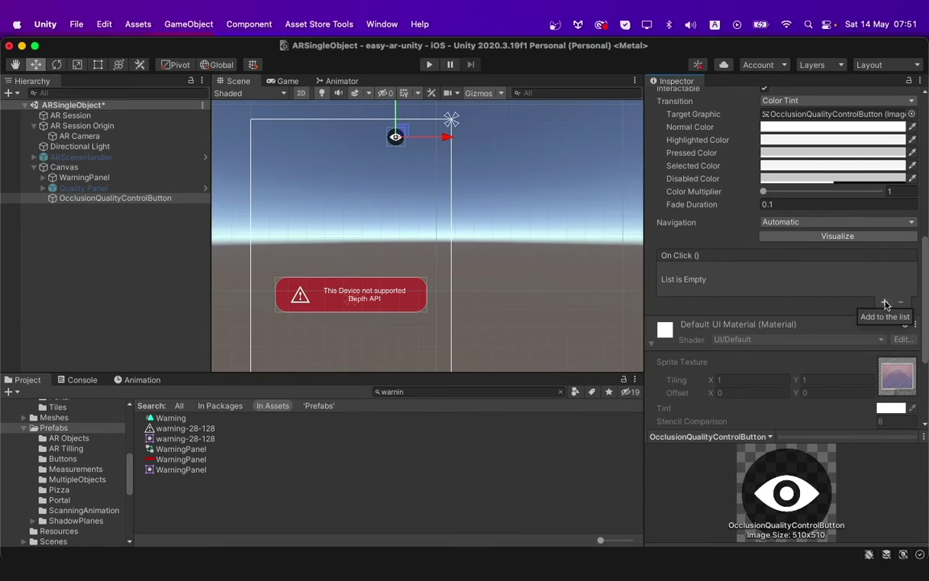
click(885, 303)
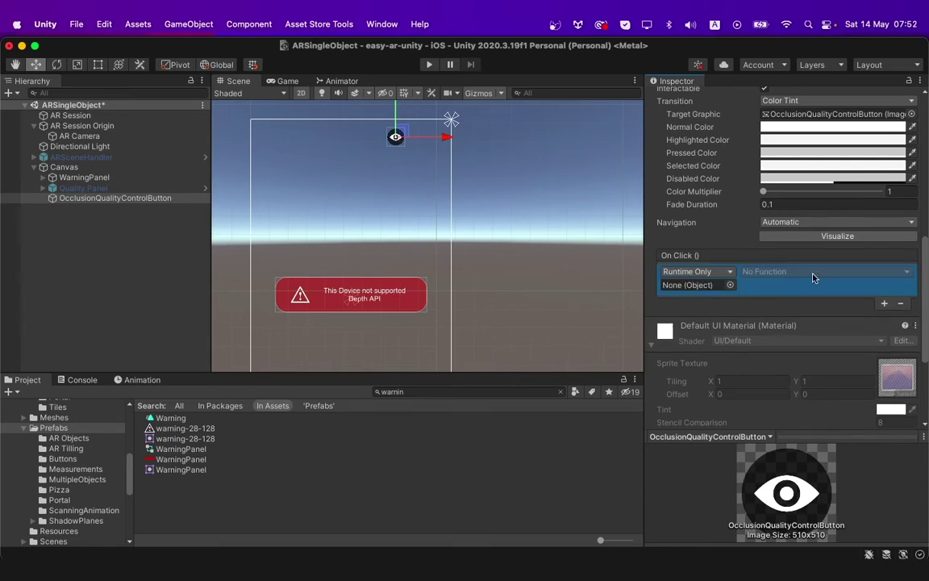
click(78, 137)
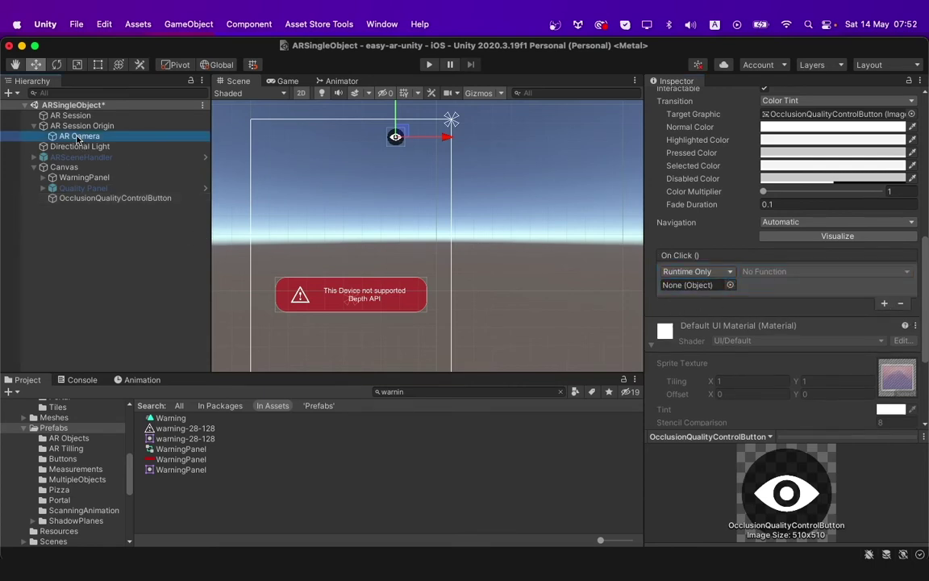
drag(78, 137, 678, 289)
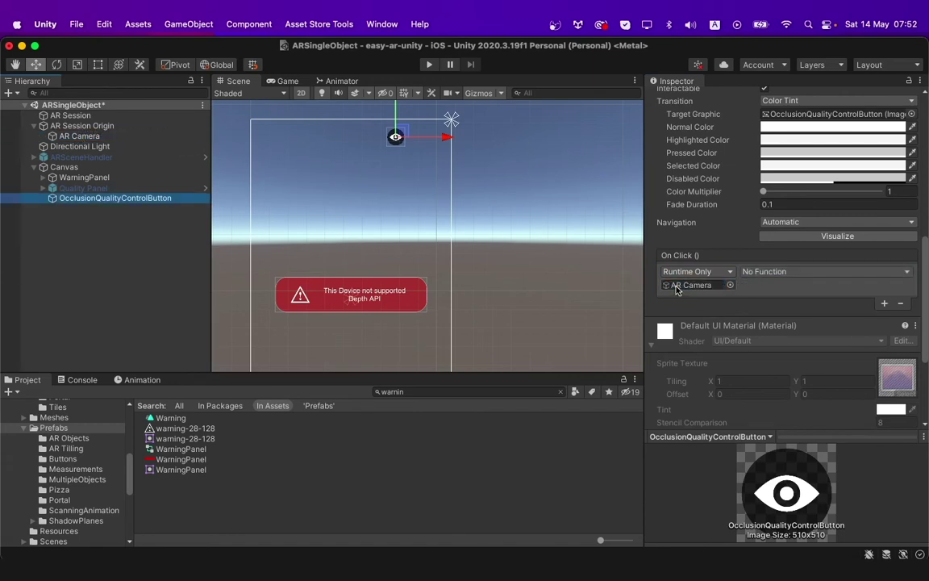
click(769, 273)
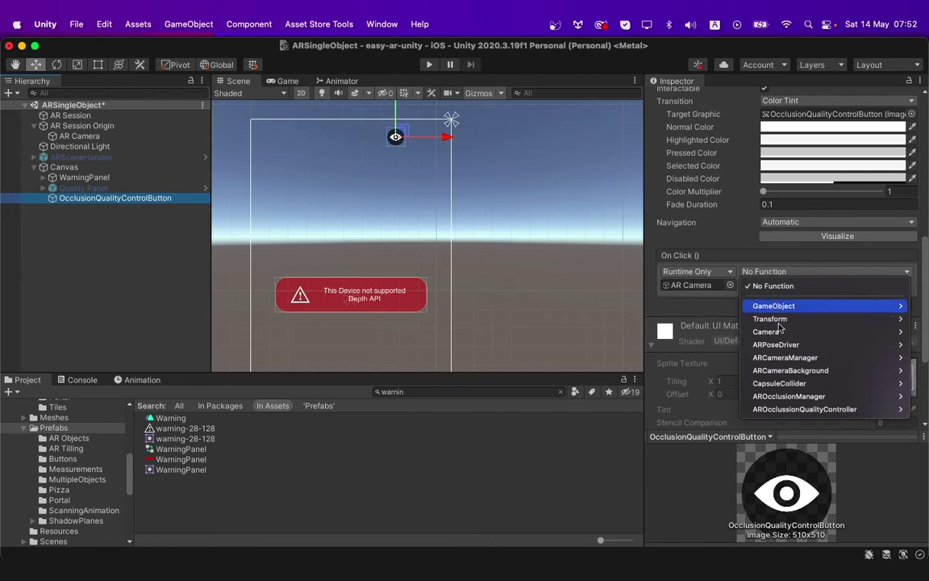
mouse_move(793, 411)
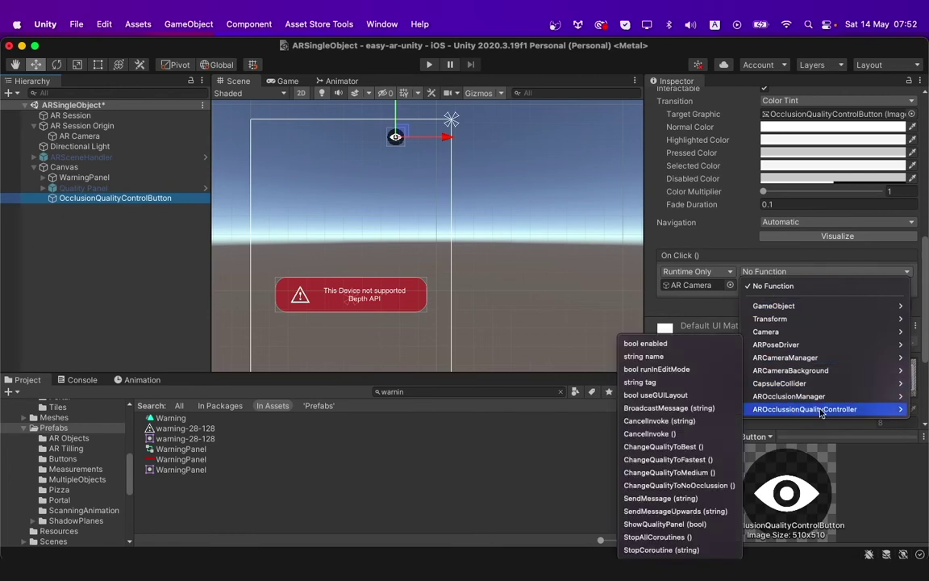
click(666, 524)
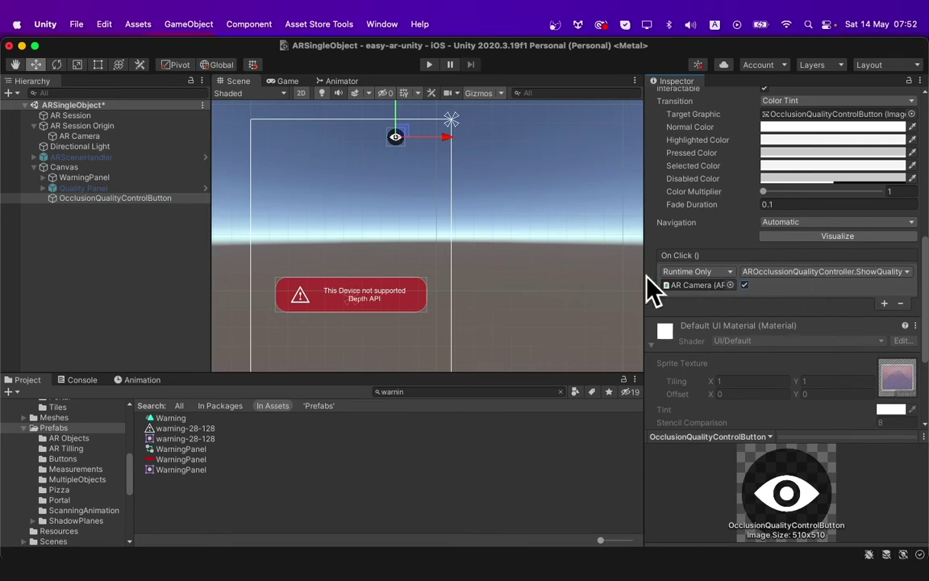
- Deactivate the OcclusionQualityControlButton object
click(83, 187)
click(113, 198)
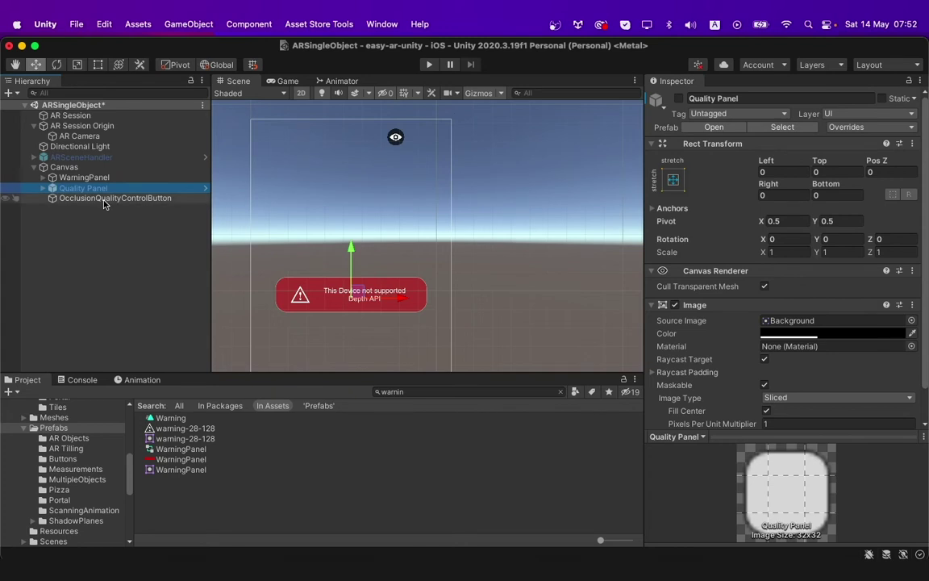
click(679, 100)
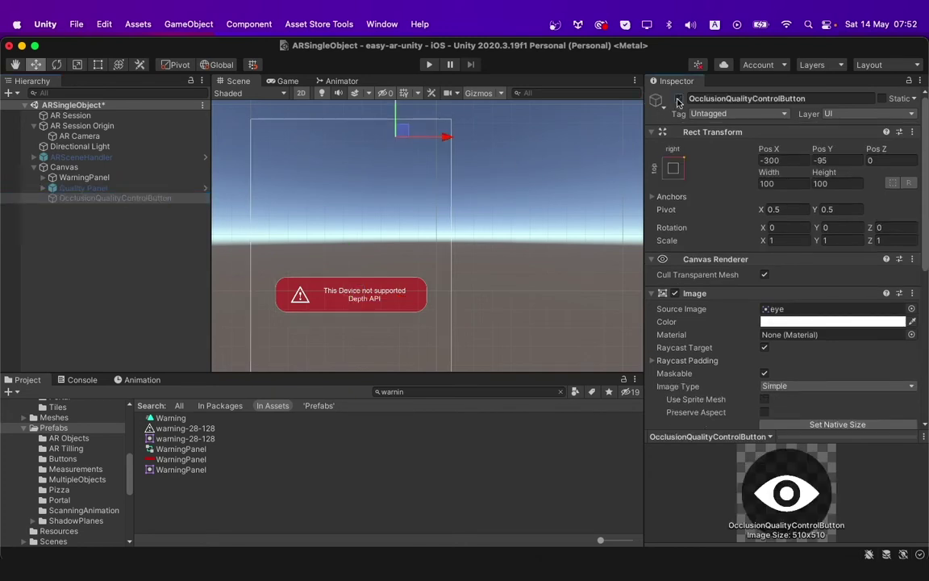
- Activate the Quality Panel object in the Canvas
click(83, 187)
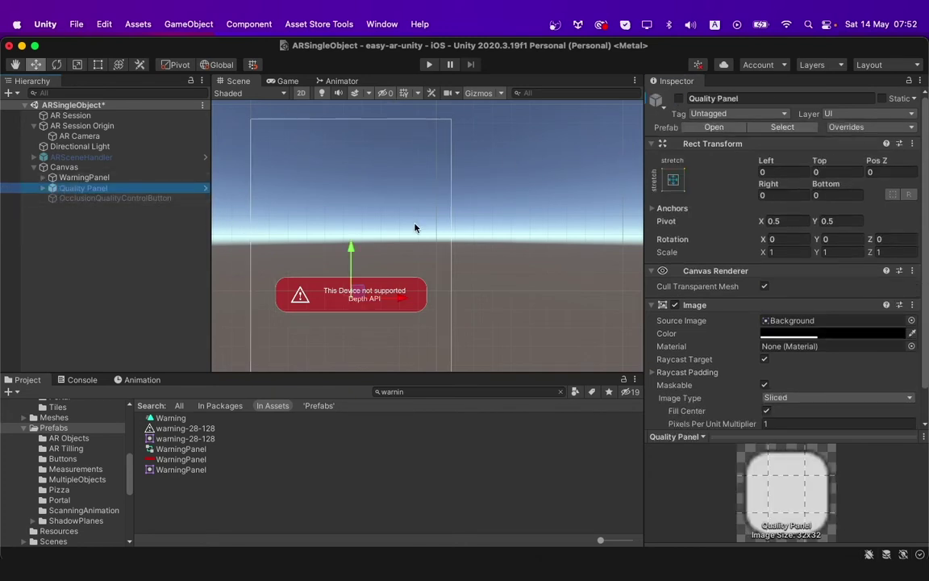
click(678, 99)
scroll(729, 267, down, 5)
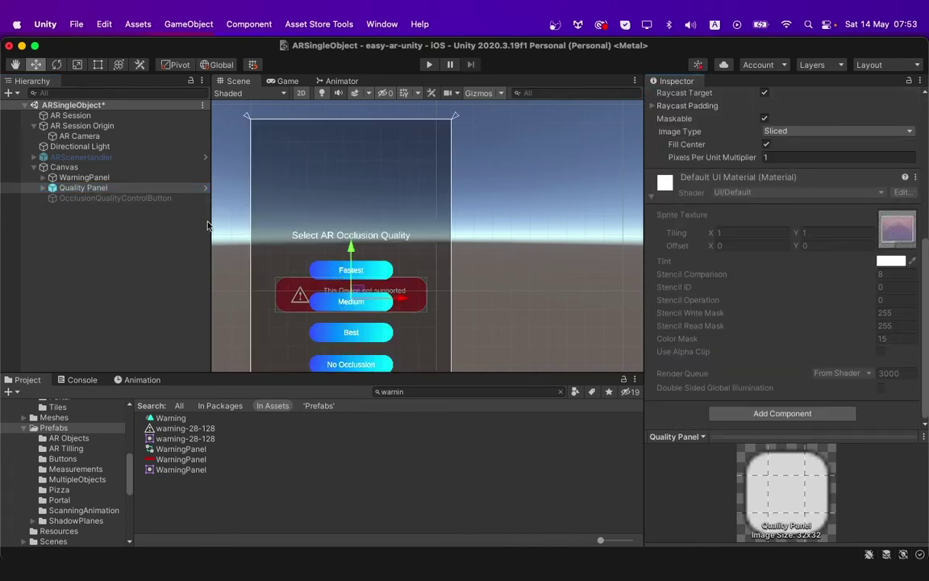
- Link the Fastest button's On Click event to AR Camera and choose AROcclussionQualityController's ChangeQualityToFastest function
click(42, 187)
click(81, 208)
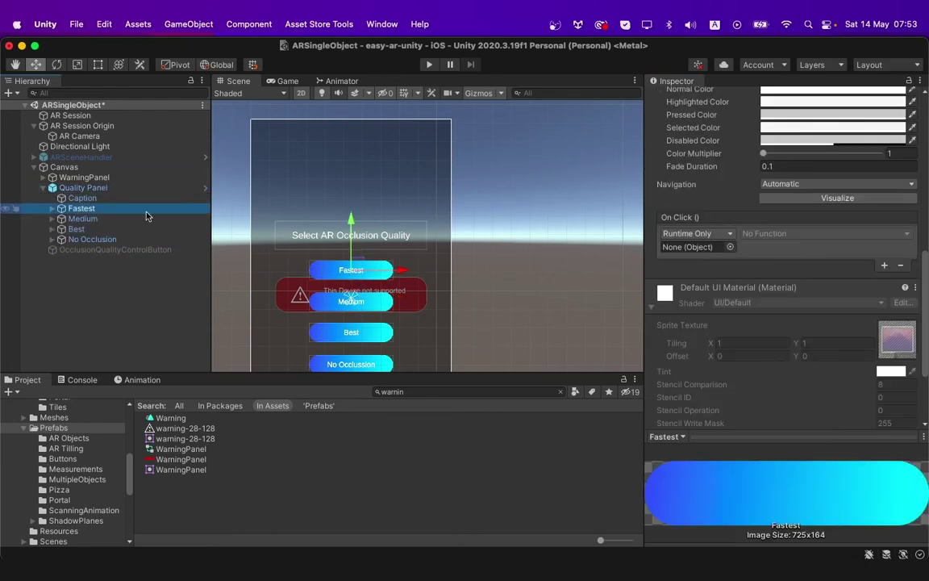
drag(77, 187, 226, 169)
drag(613, 241, 690, 247)
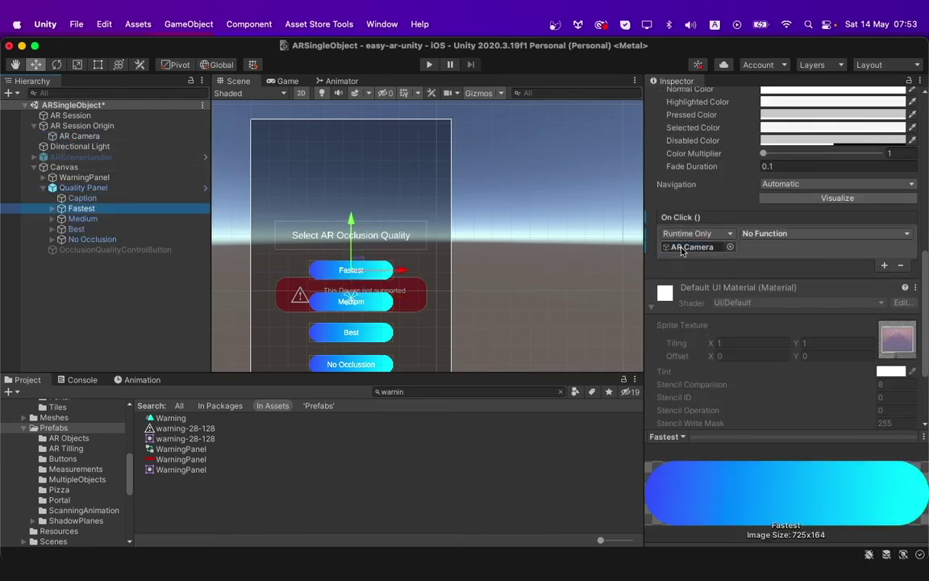
click(815, 234)
mouse_move(807, 371)
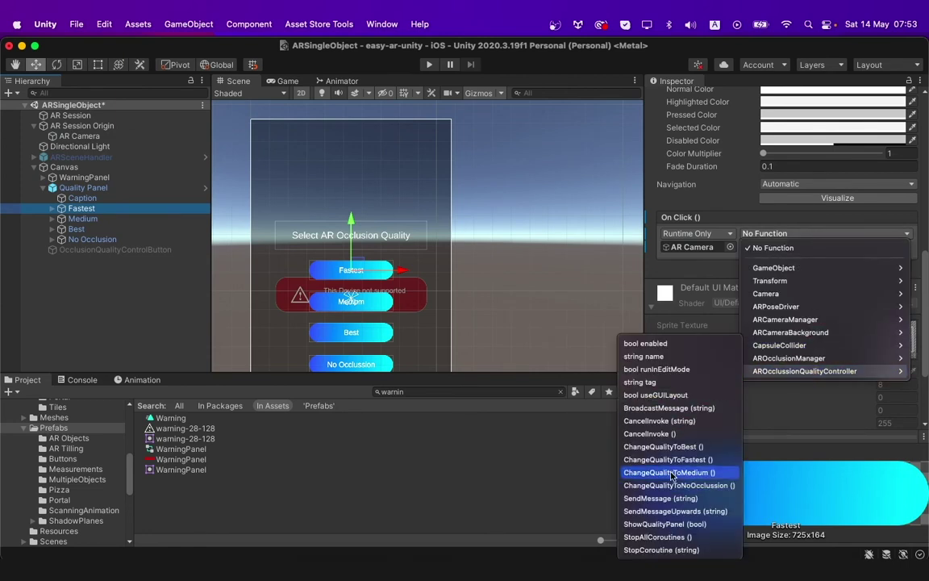
click(686, 460)
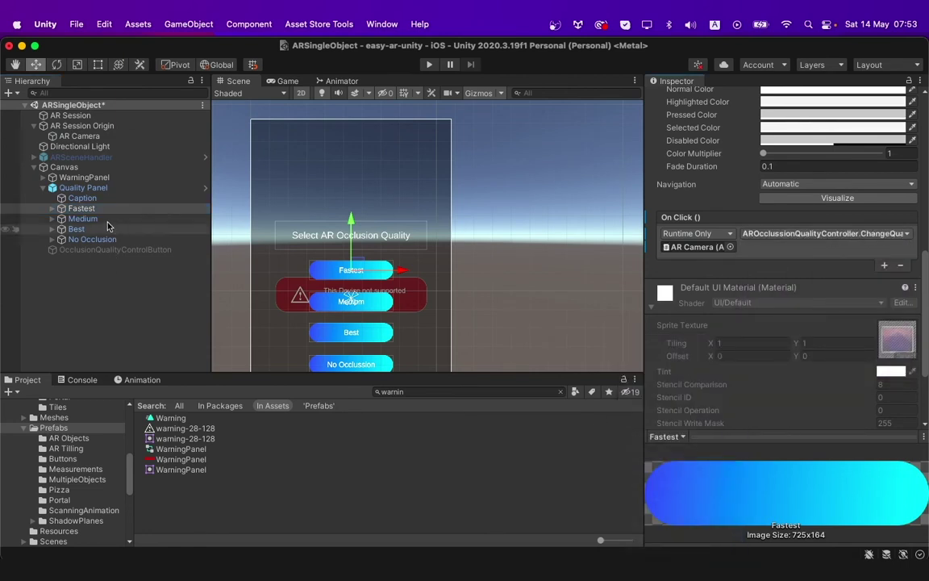
- Link the Medium button's On Click event to AR Camera and choose AROcclussionQualityController's ChangeQualityToMedium function
key(Down)
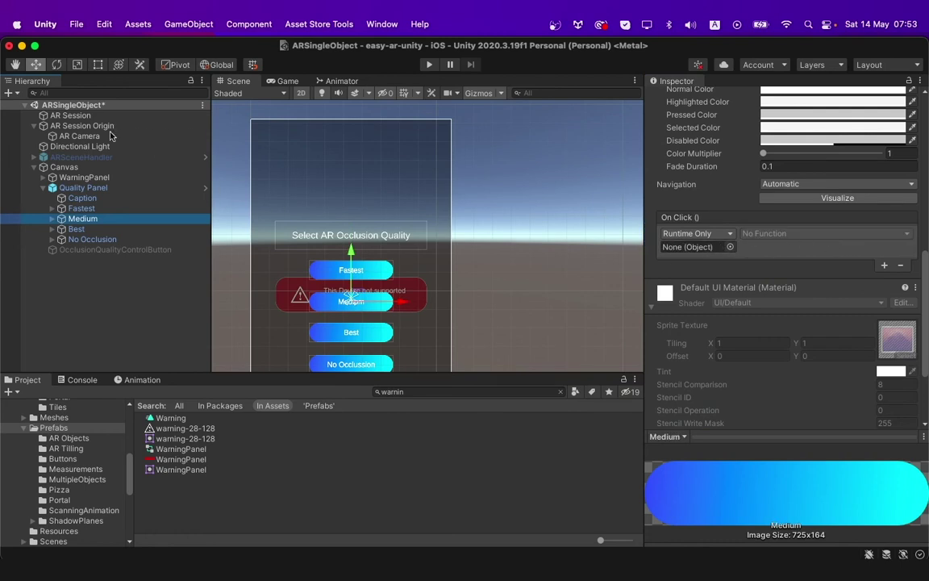
drag(79, 135, 693, 246)
click(852, 234)
mouse_move(814, 371)
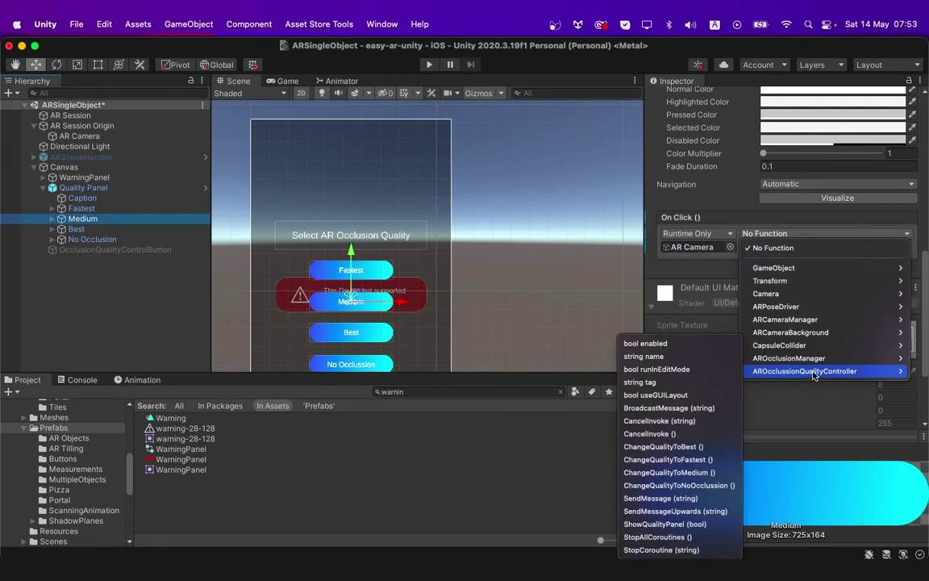
click(669, 472)
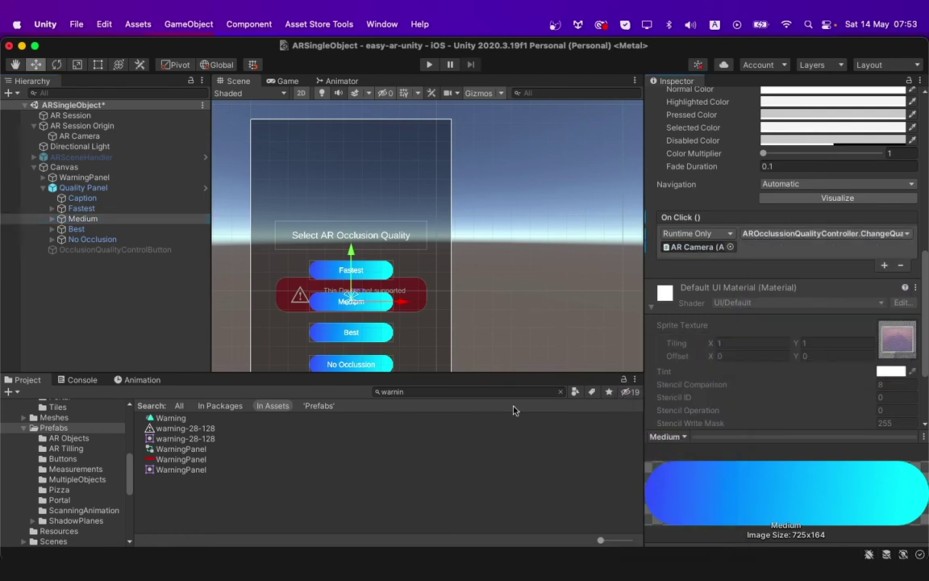
- Link the Best button's On Click event to AR Camera and choose AROcclussionQualityController's ChangeQualityToBest function
key(Down)
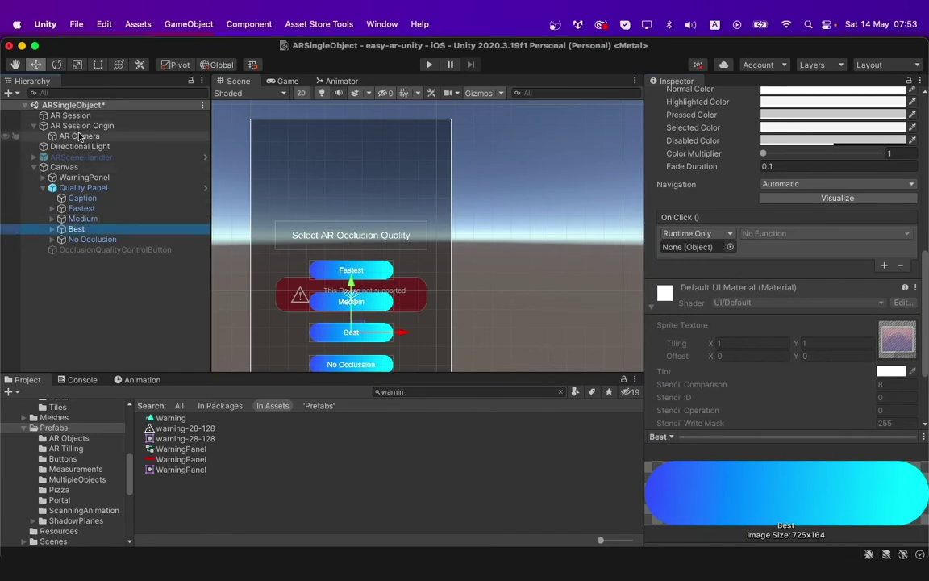
drag(79, 137, 689, 247)
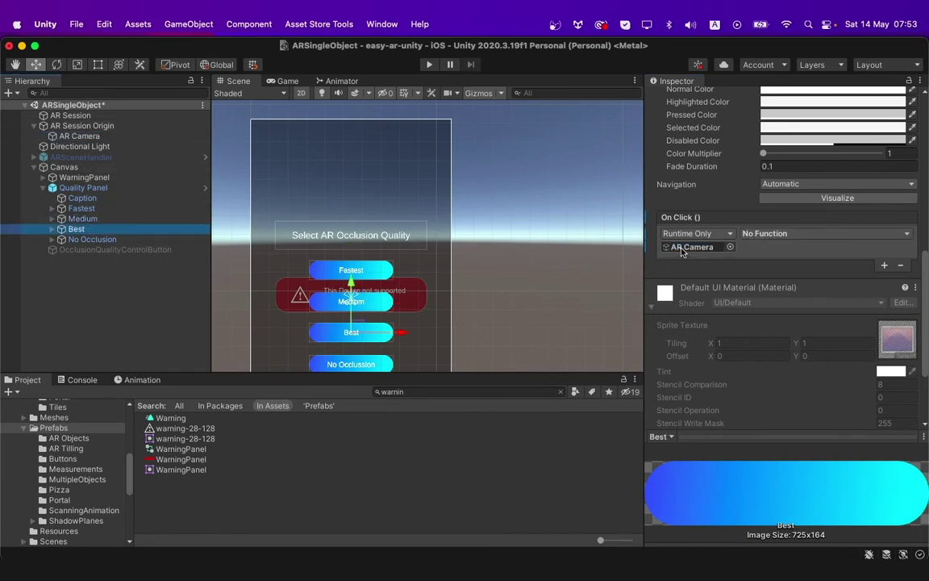
click(846, 233)
mouse_move(758, 370)
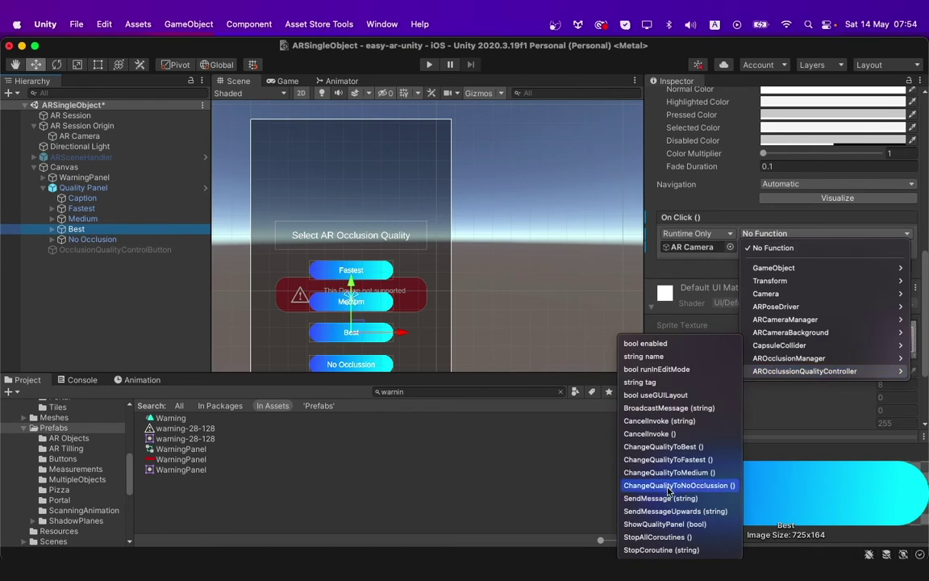
click(680, 472)
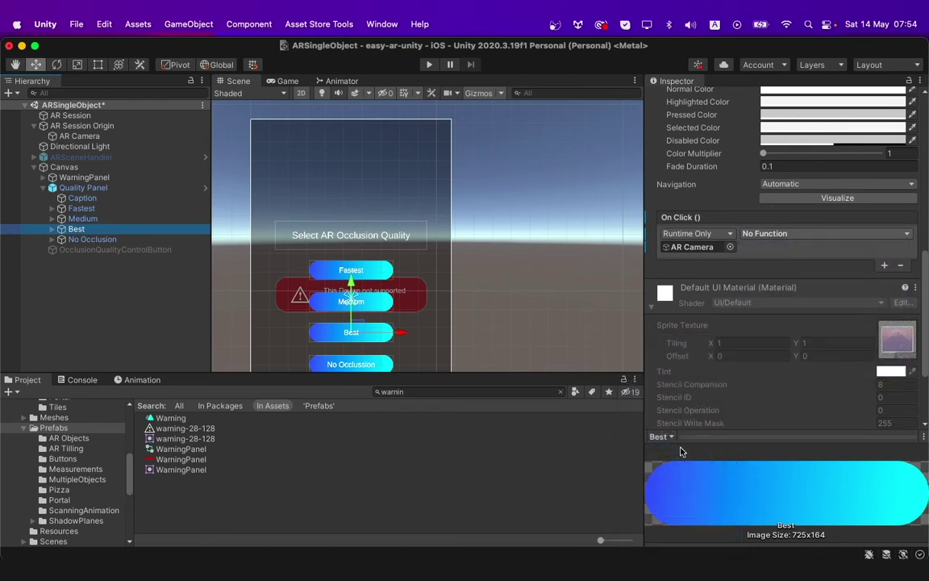
- Link the No Occlusion button's On Click event to AR Camera and choose AROcclussionQualityController's ChangeQualityToNoOcclussion function
click(92, 239)
drag(79, 135, 692, 247)
click(810, 234)
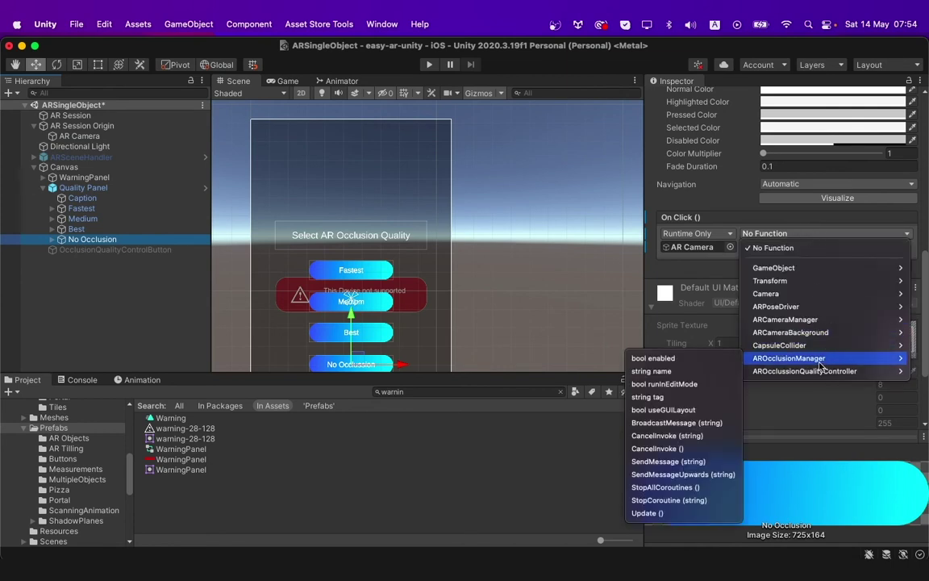
mouse_move(814, 373)
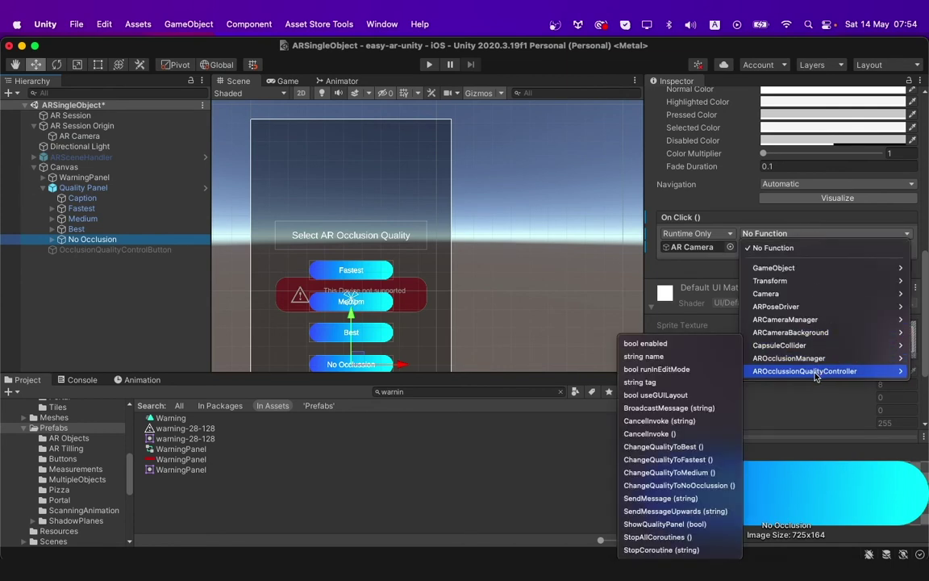
click(680, 485)
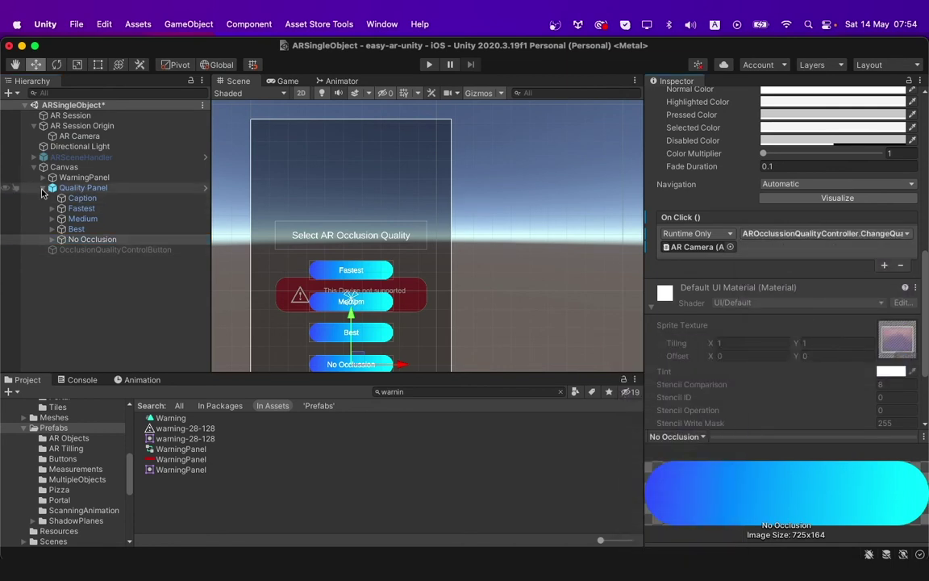
- Deactivate the Quality Panel and WarningPanel objects in the Canvas
click(44, 189)
click(679, 99)
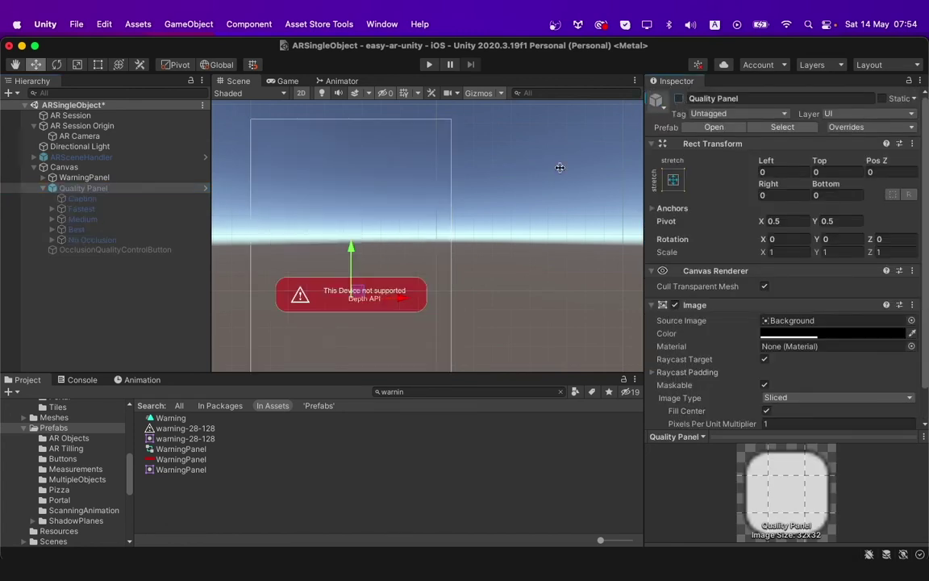
click(73, 178)
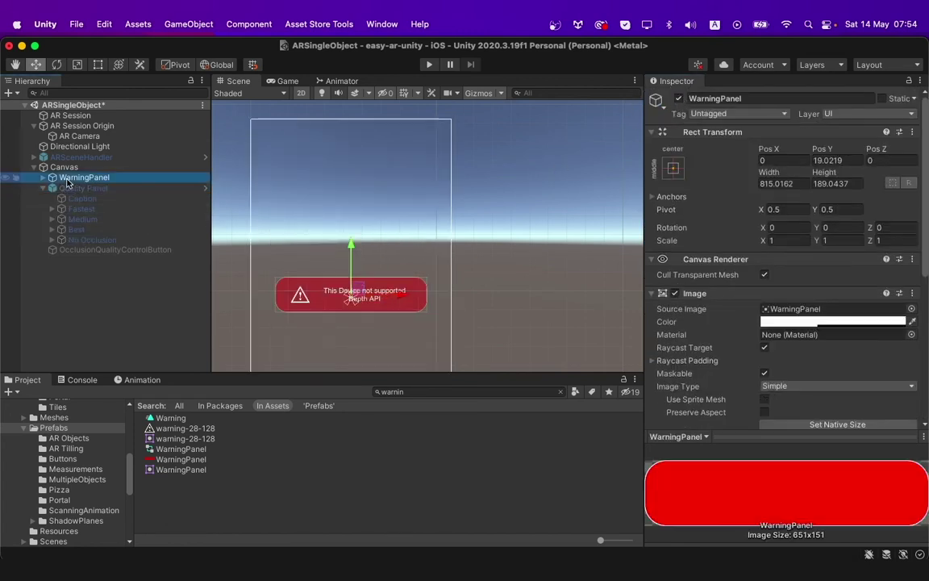
click(679, 99)
- Check the Quality Panel and Warning Panel references in AR Camera's AR Occlussion Quality Controller component
click(121, 137)
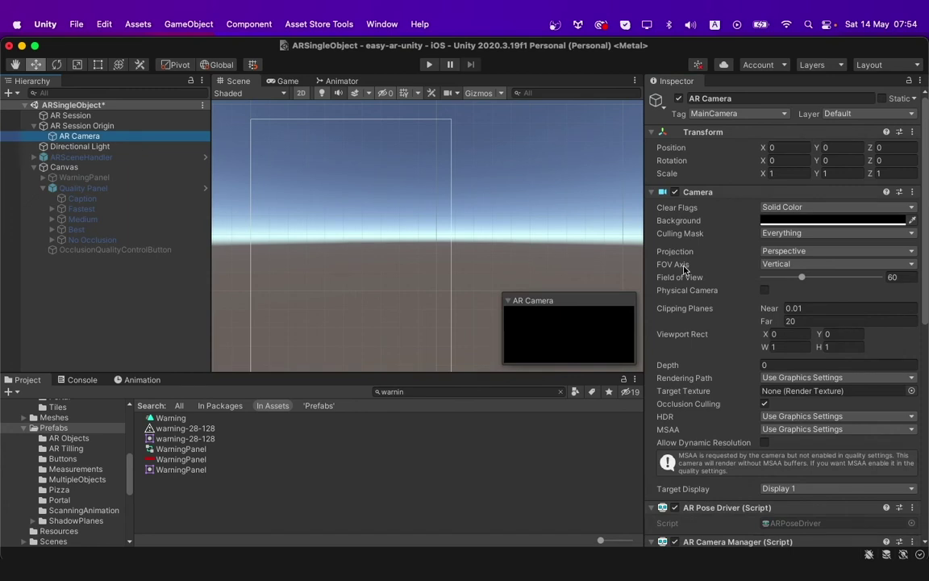
scroll(796, 394, down, 10)
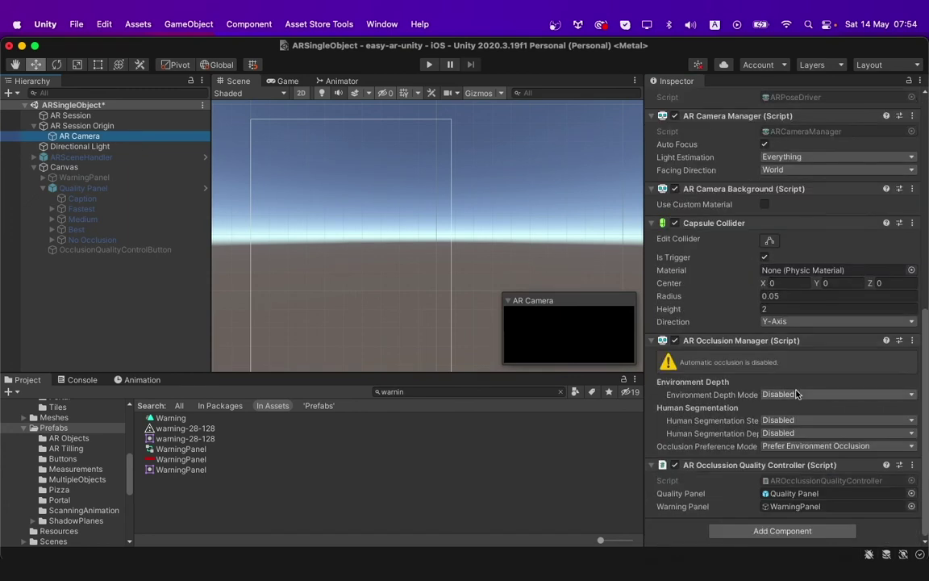
click(801, 498)
click(795, 506)
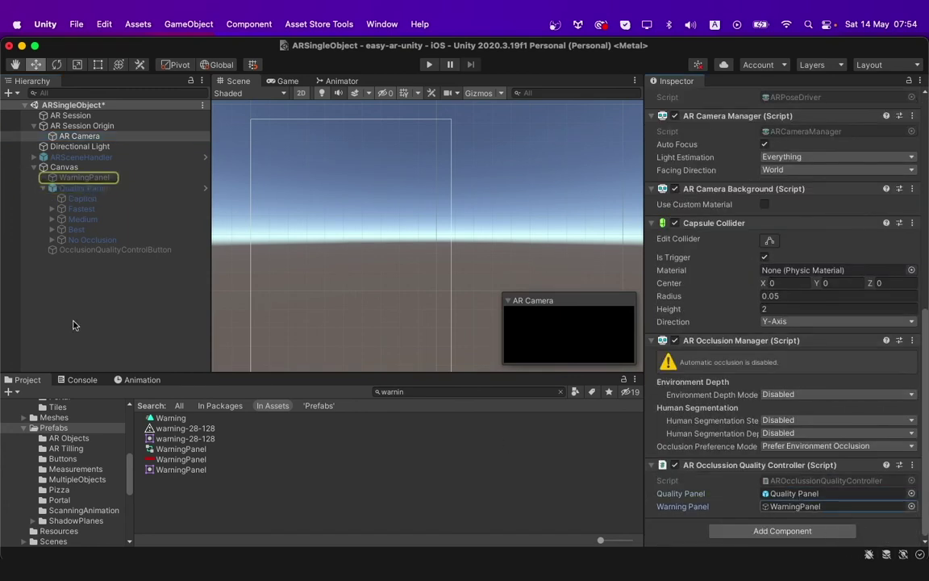
- Collapse the Canvas hierarchy and save the ARSingleObject scene
click(32, 167)
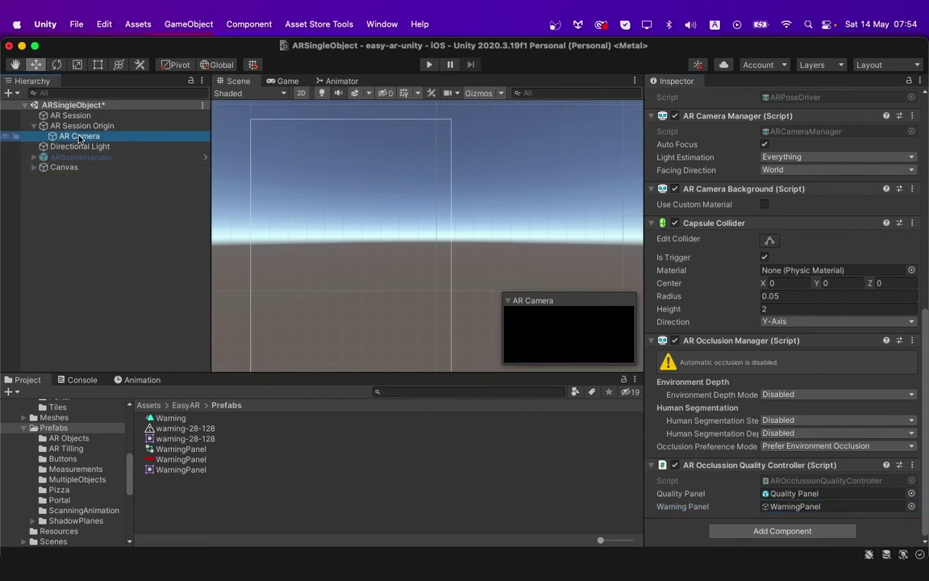
click(76, 23)
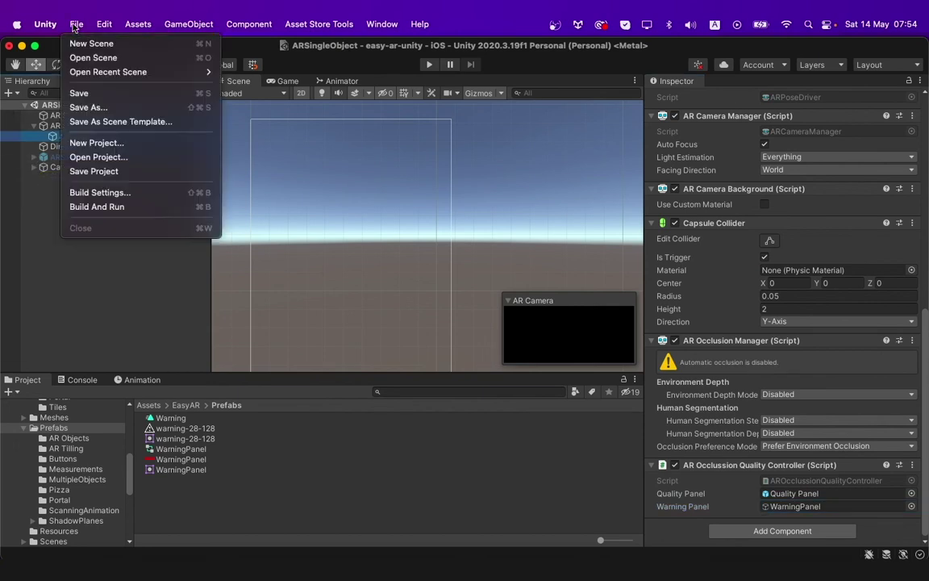
click(78, 90)
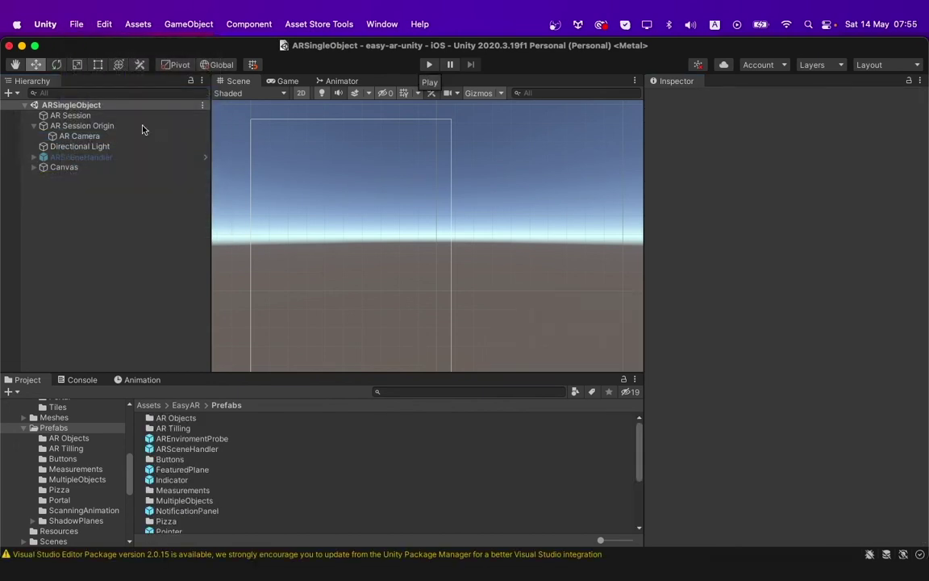
- Activate the ARSceneHandler object and the Canvas's OcclusionQualityControlButton
click(77, 158)
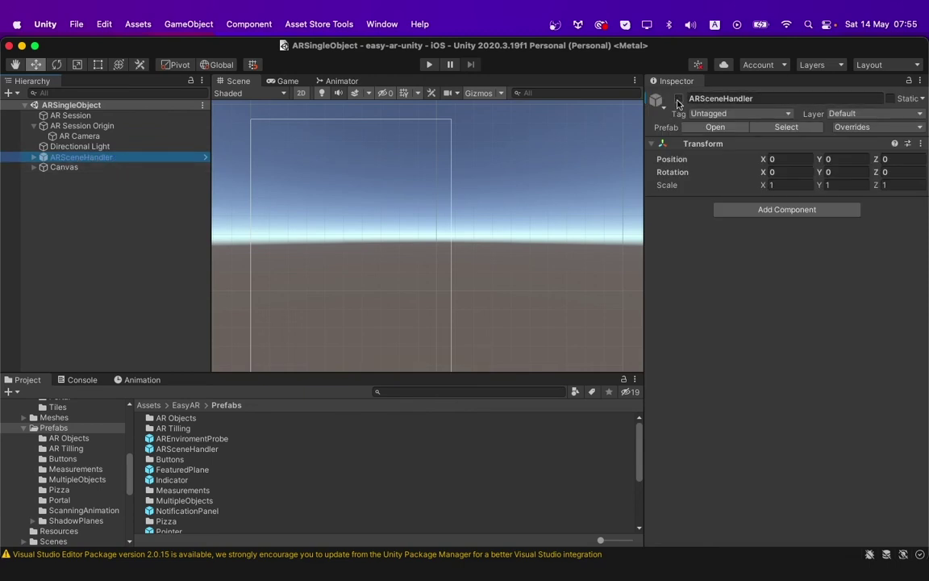
click(679, 99)
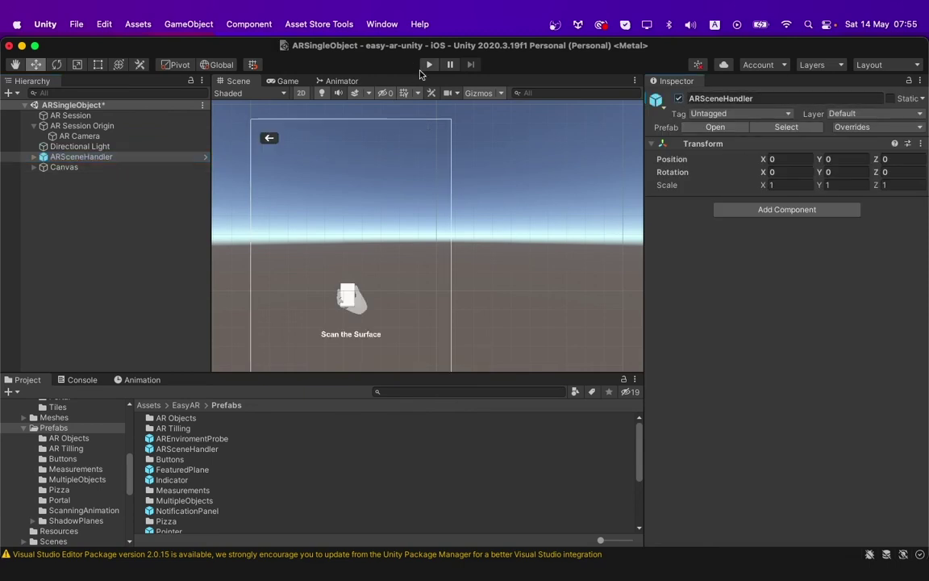
click(64, 167)
click(34, 167)
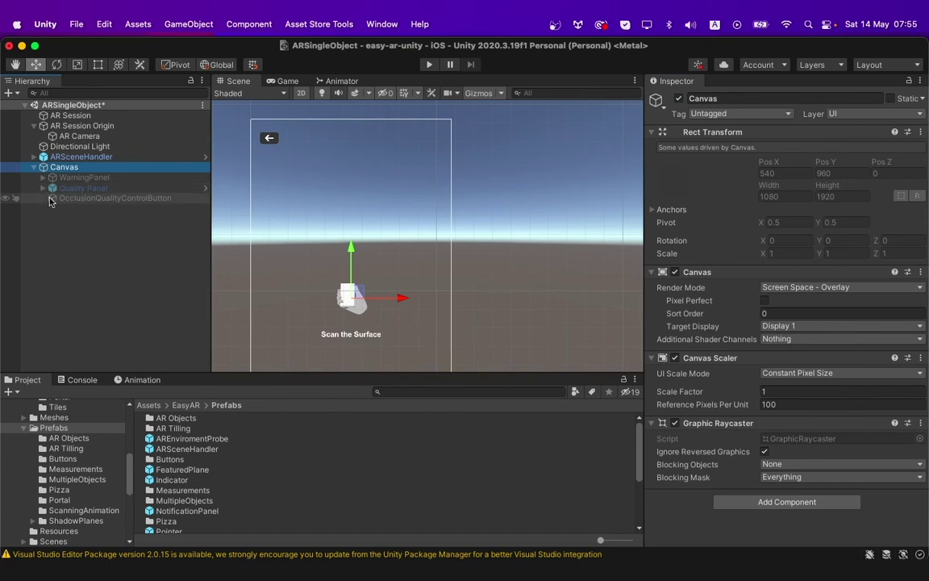
click(51, 199)
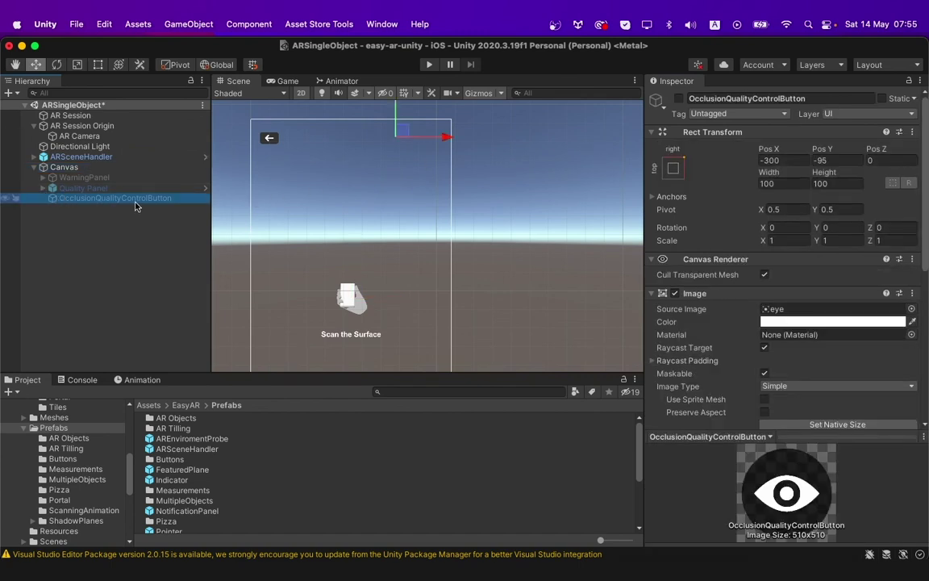
click(679, 98)
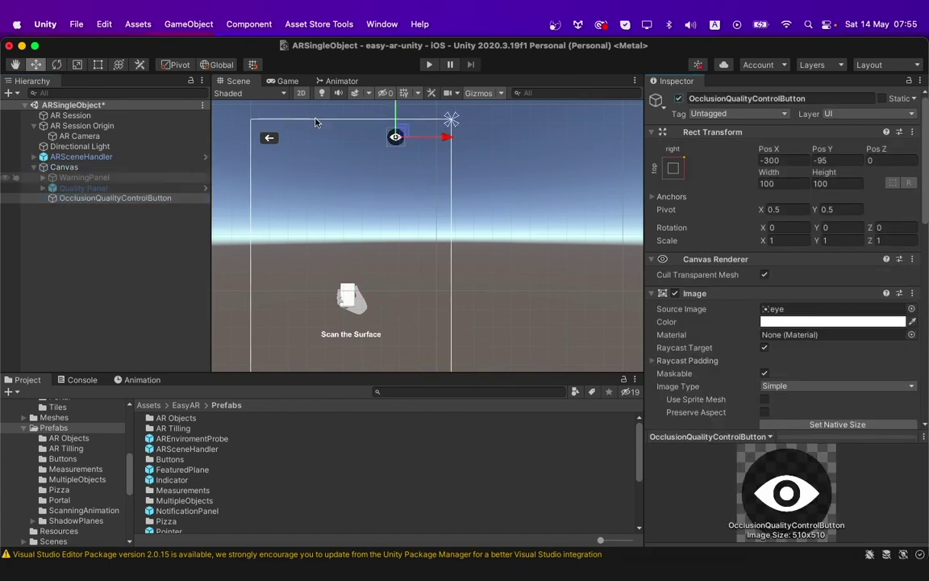
- Run the scene in Play mode, test the eye button in the Game view, and stop playback
click(429, 66)
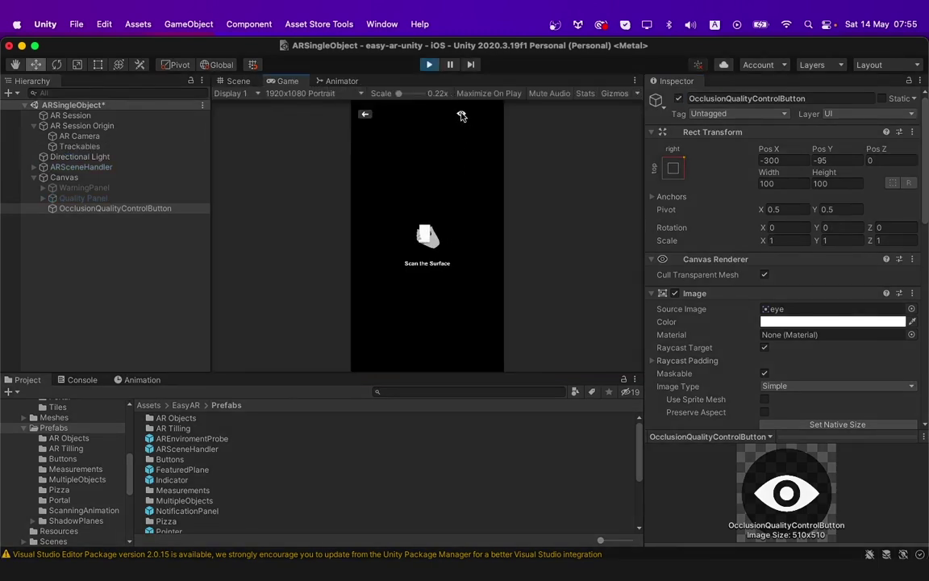
click(461, 114)
key(super+p)
- Save the scene with ARSceneHandler and the eye button active
click(75, 24)
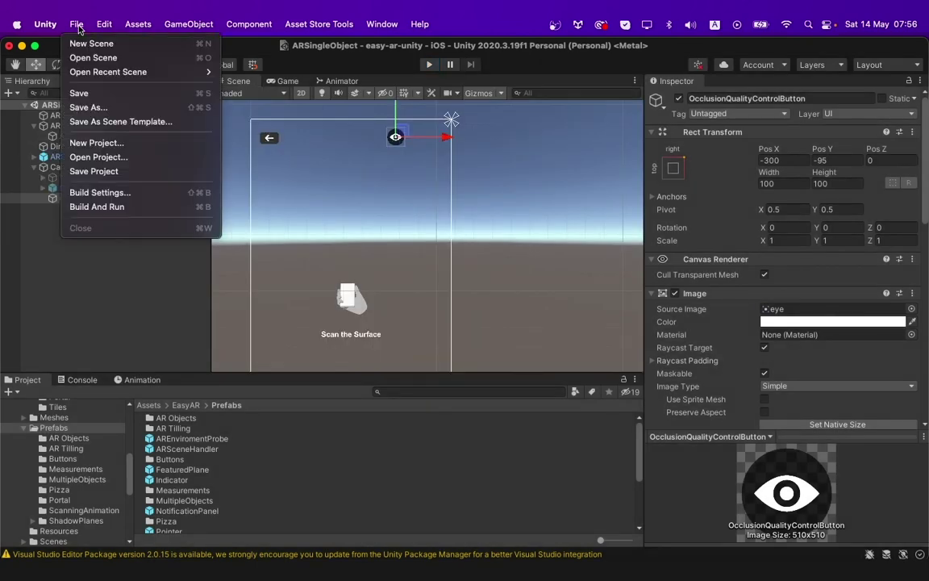
click(79, 95)
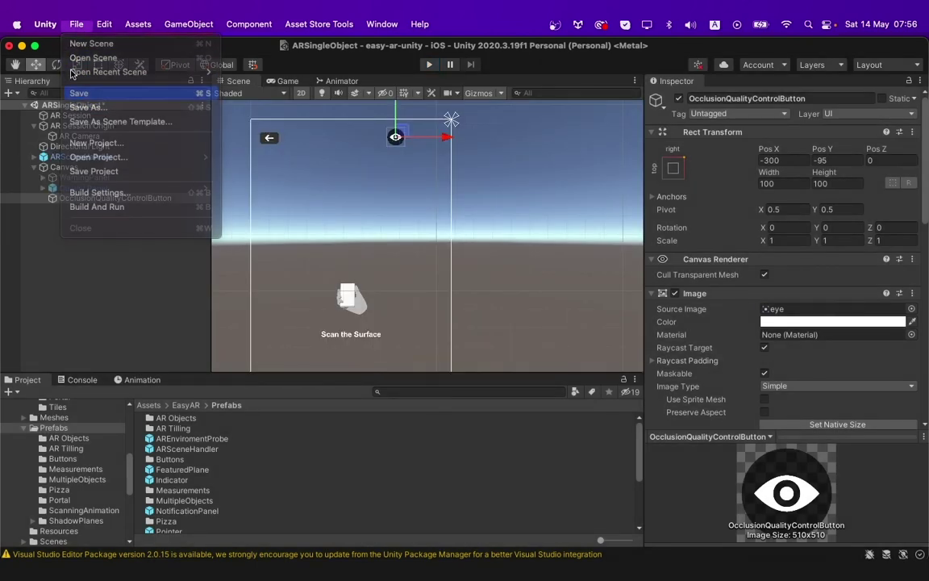